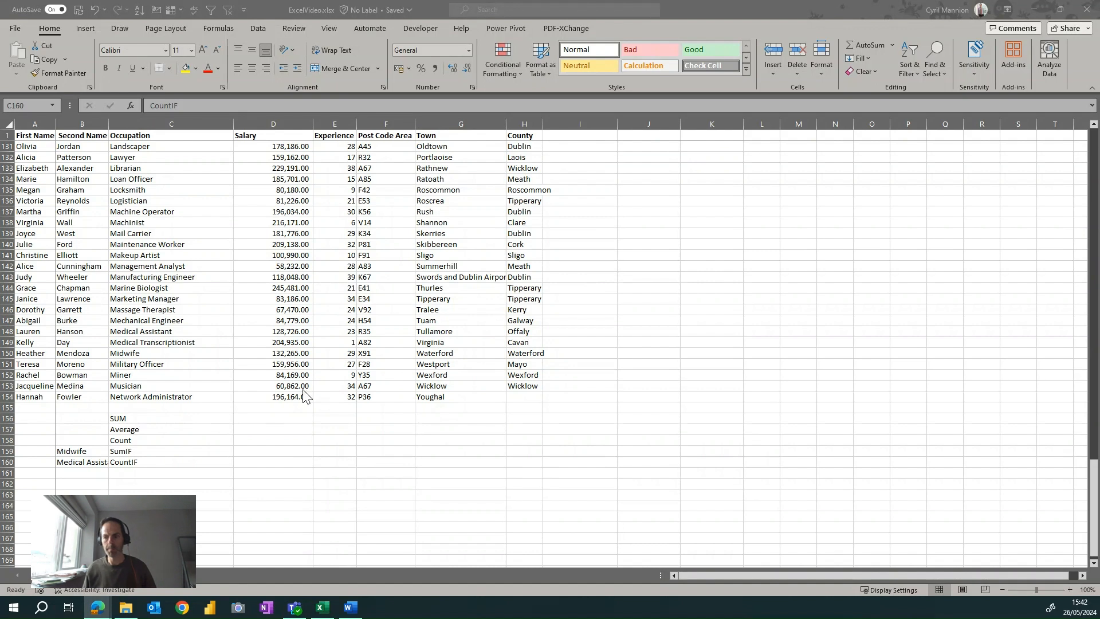
# Total the Salary column in cell D156 with AutoSum over D2:D155.
pyautogui.click(181, 420)
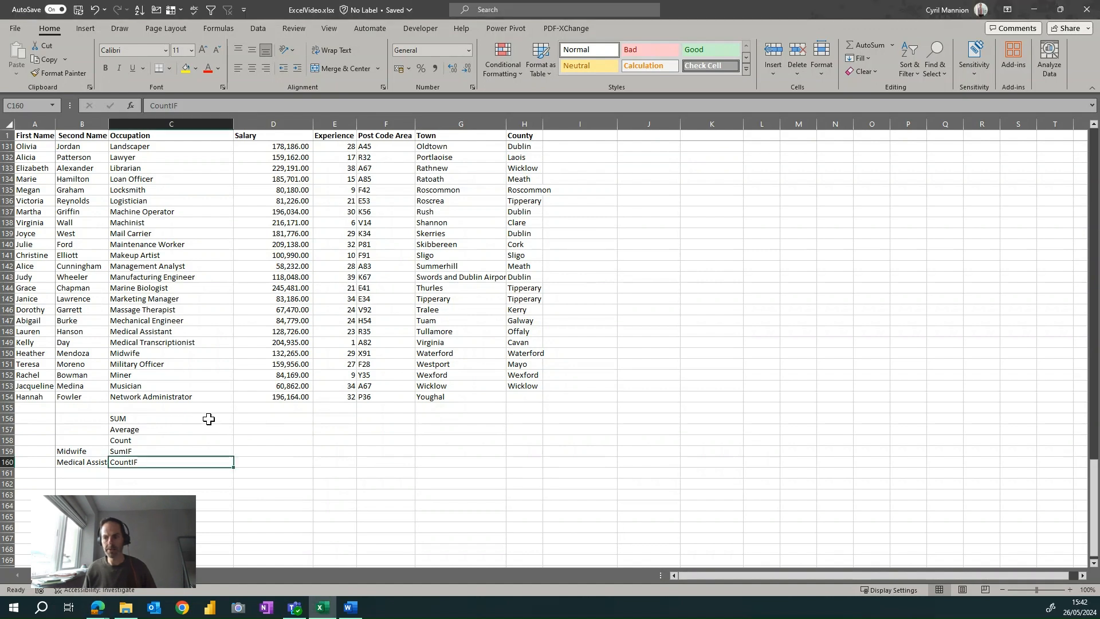
pyautogui.click(213, 418)
pyautogui.click(248, 418)
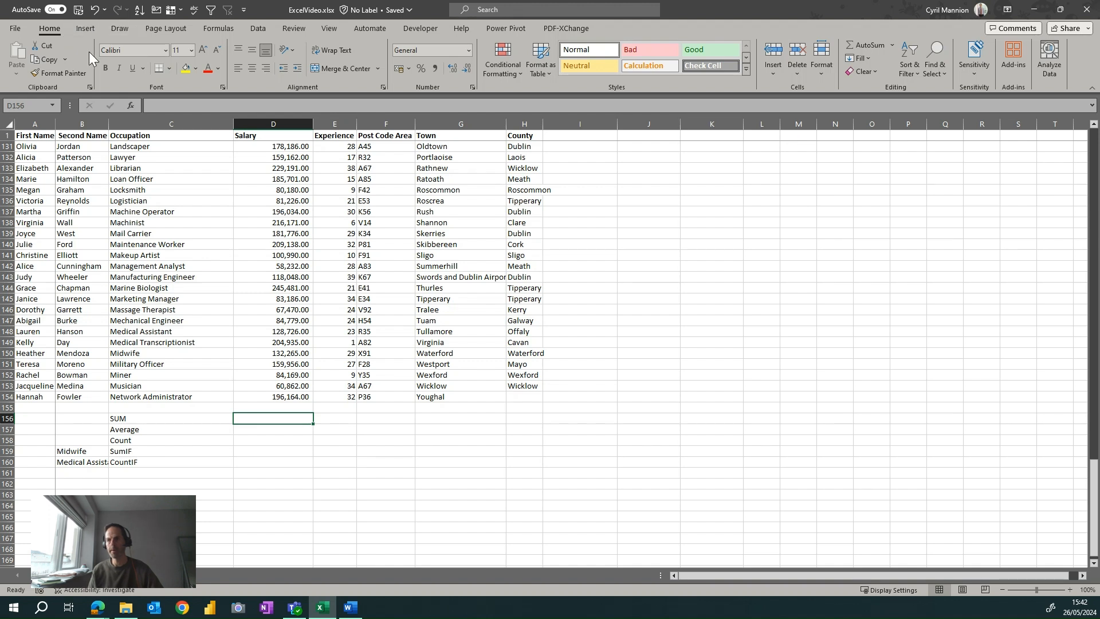
pyautogui.click(86, 28)
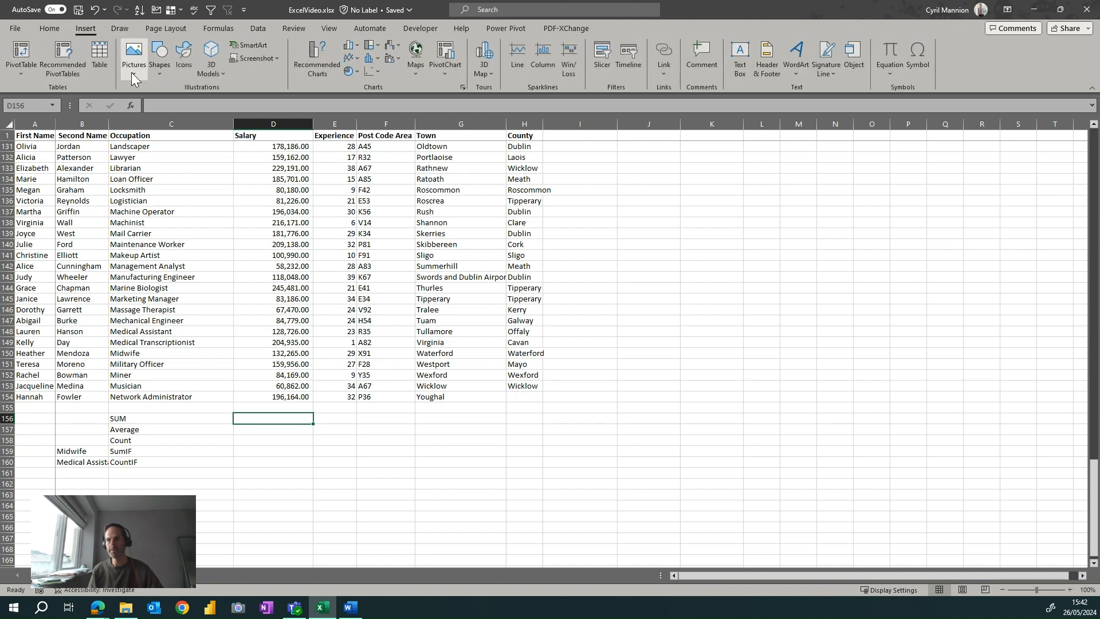
pyautogui.click(61, 30)
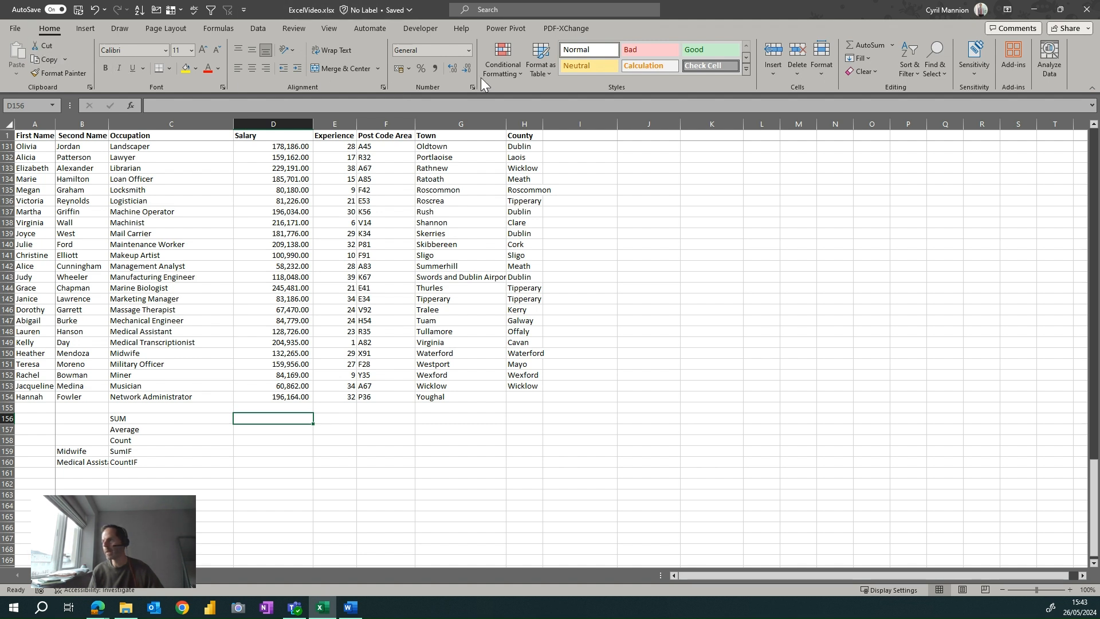
pyautogui.click(877, 46)
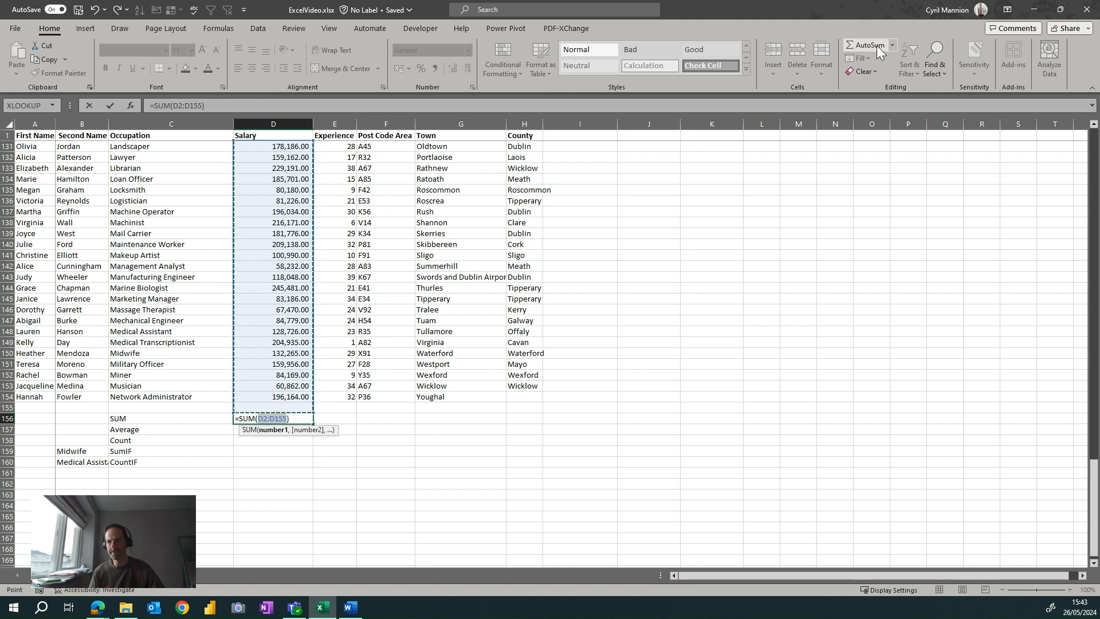
pyautogui.scroll(20, 529, 279)
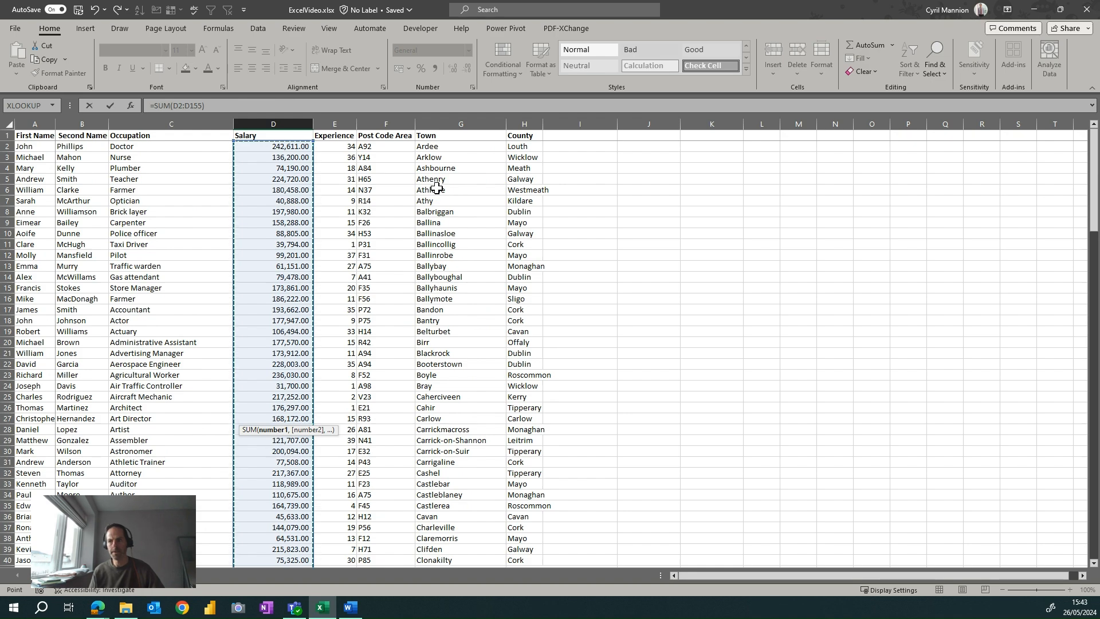
pyautogui.scroll(-20, 439, 189)
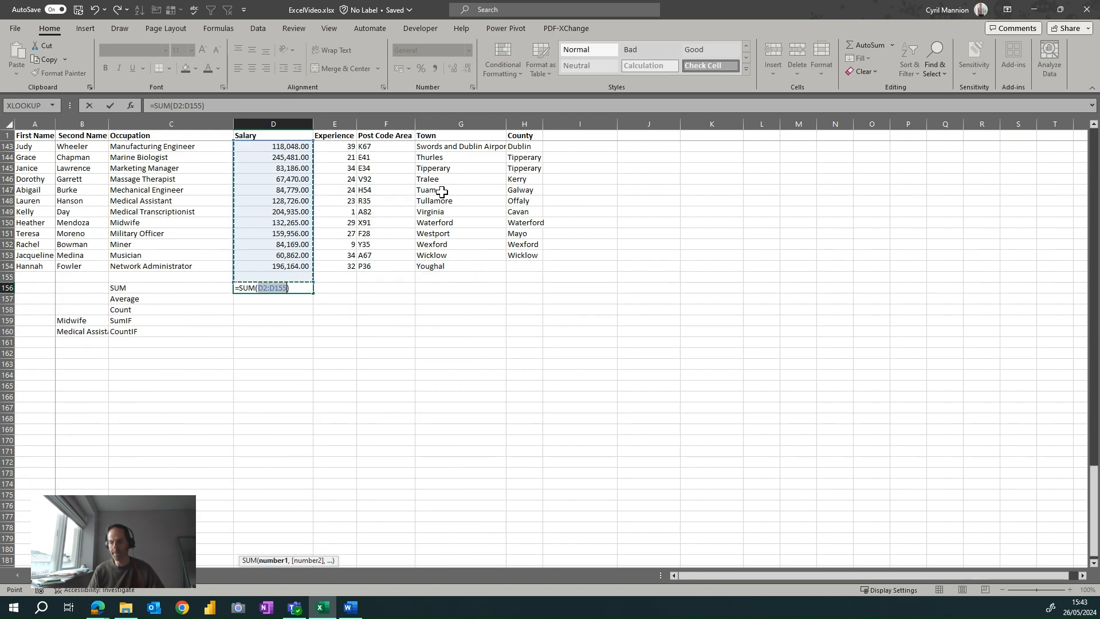
pyautogui.press('Return')
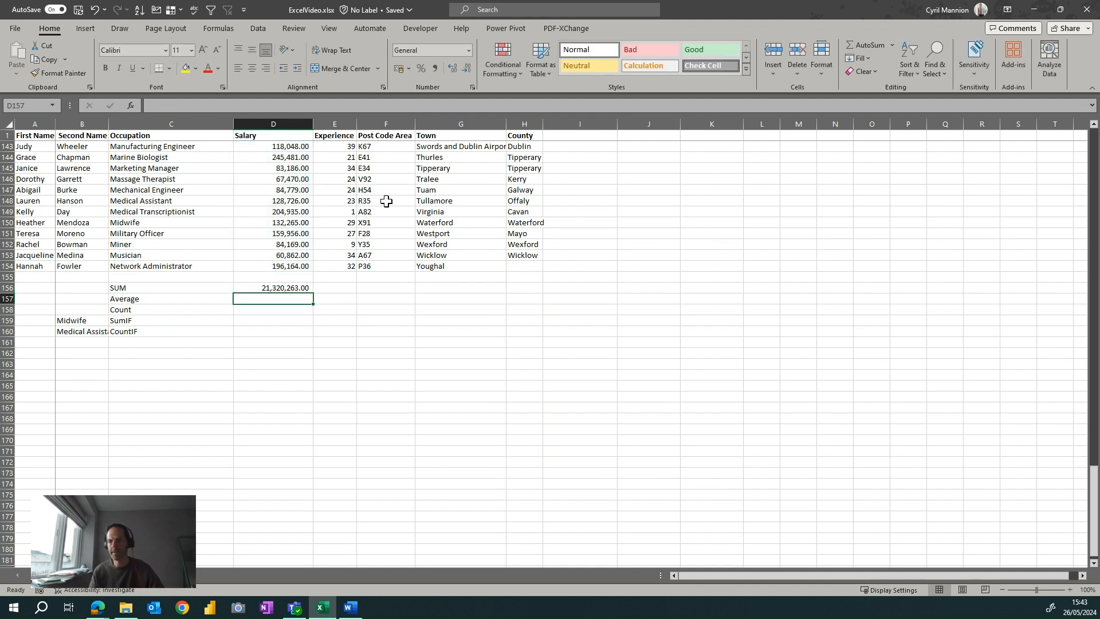
# Replace the total in D156 with a manually entered SUM formula covering salaries D2:D155.
pyautogui.click(290, 286)
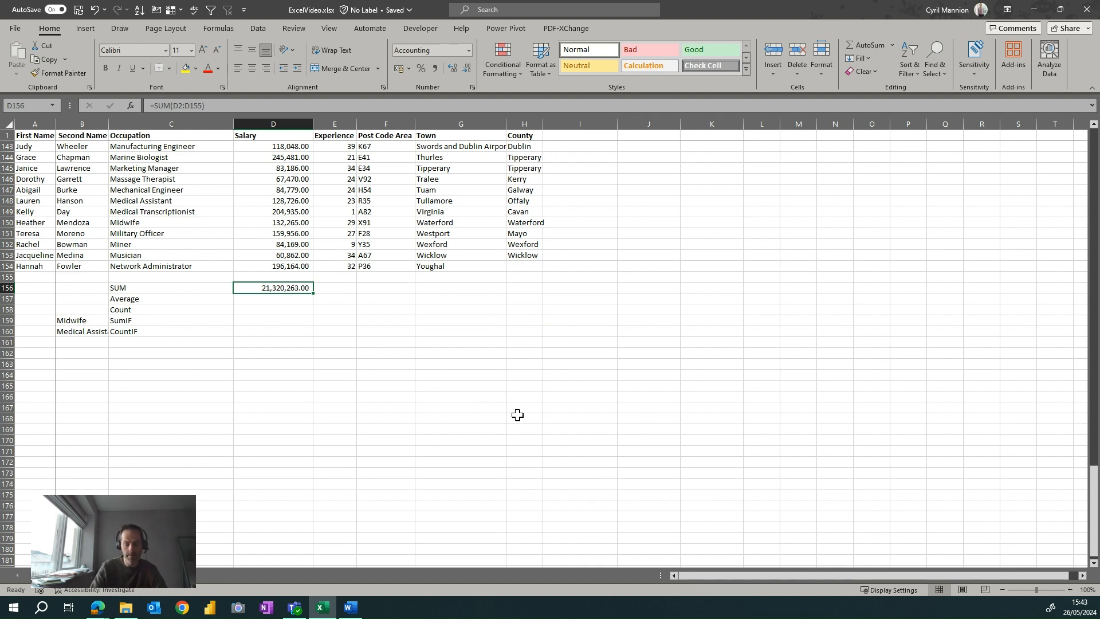
pyautogui.write('=sum')
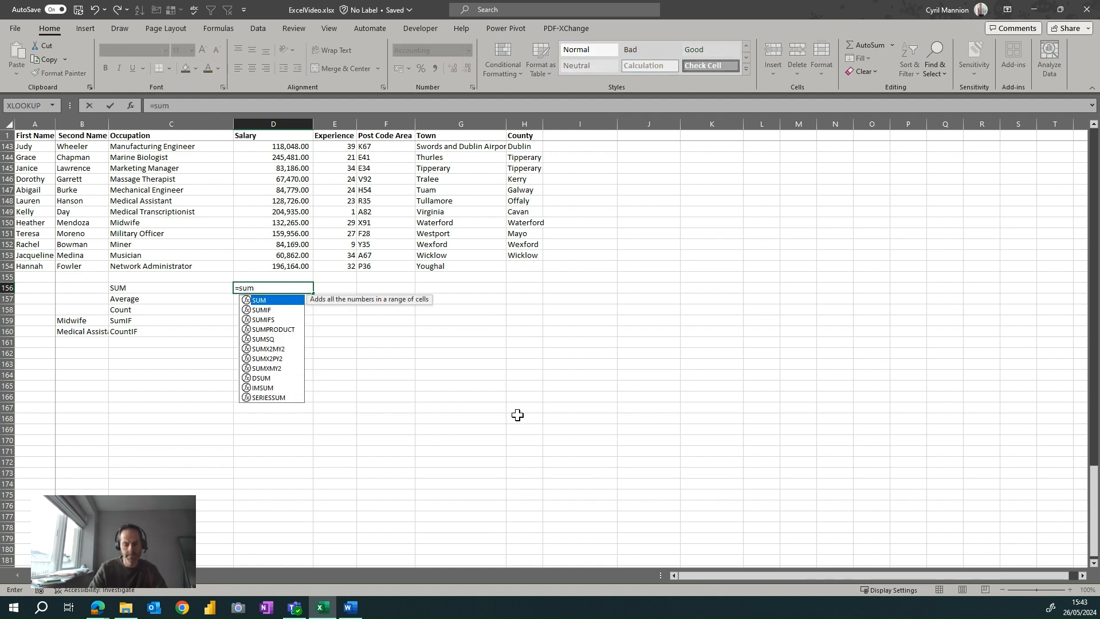
pyautogui.write('(')
pyautogui.press('Up')
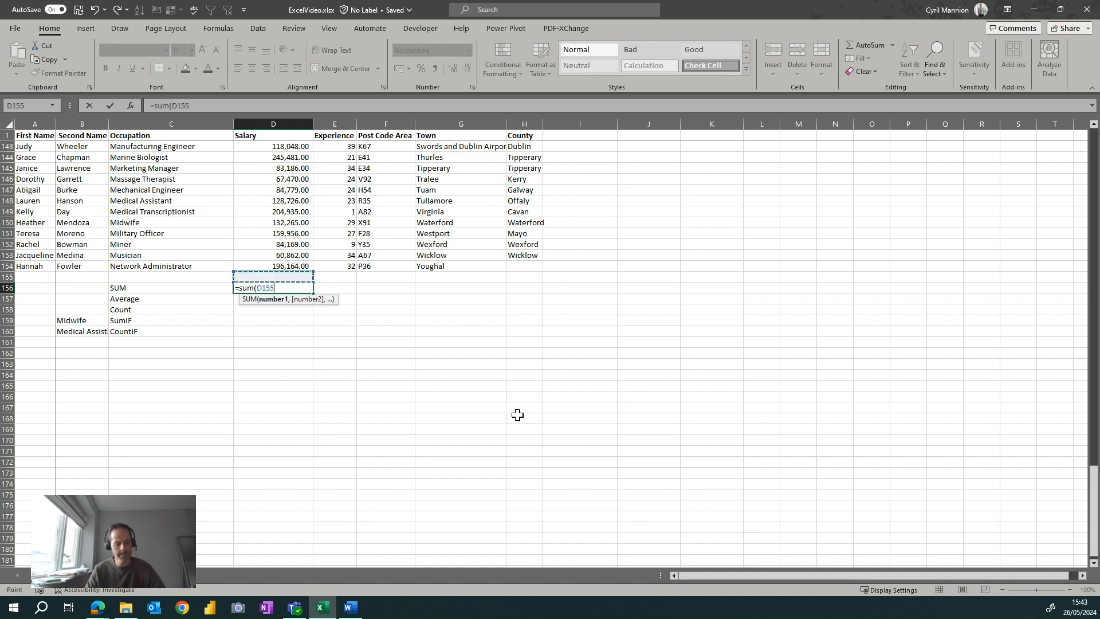
pyautogui.hotkey('shift', 'Up')
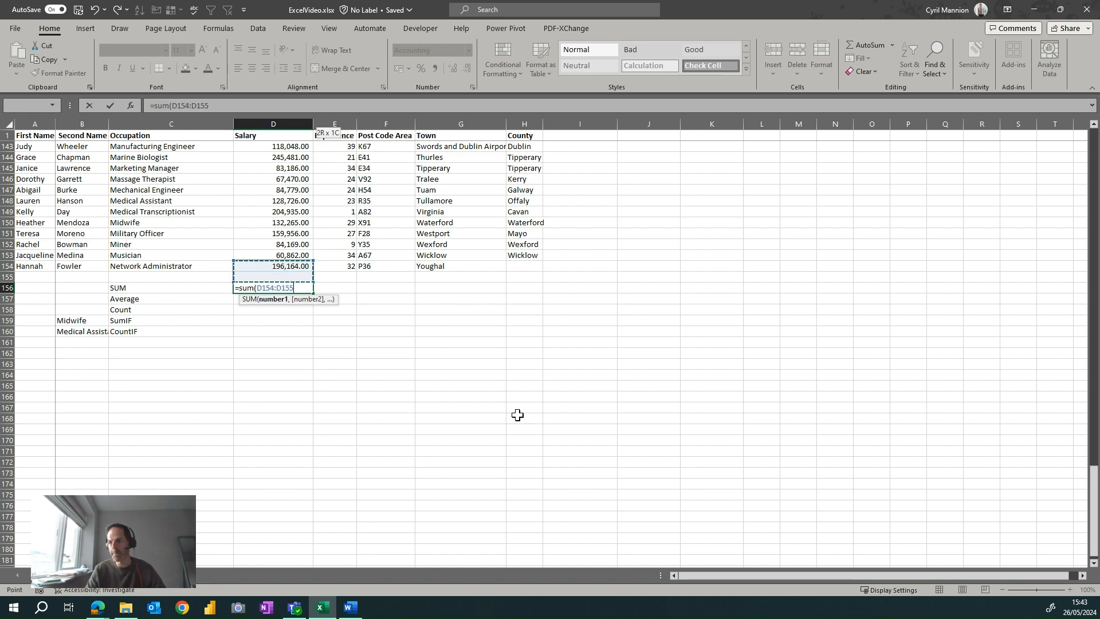
pyautogui.hotkey('ctrl', 'shift', 'Up')
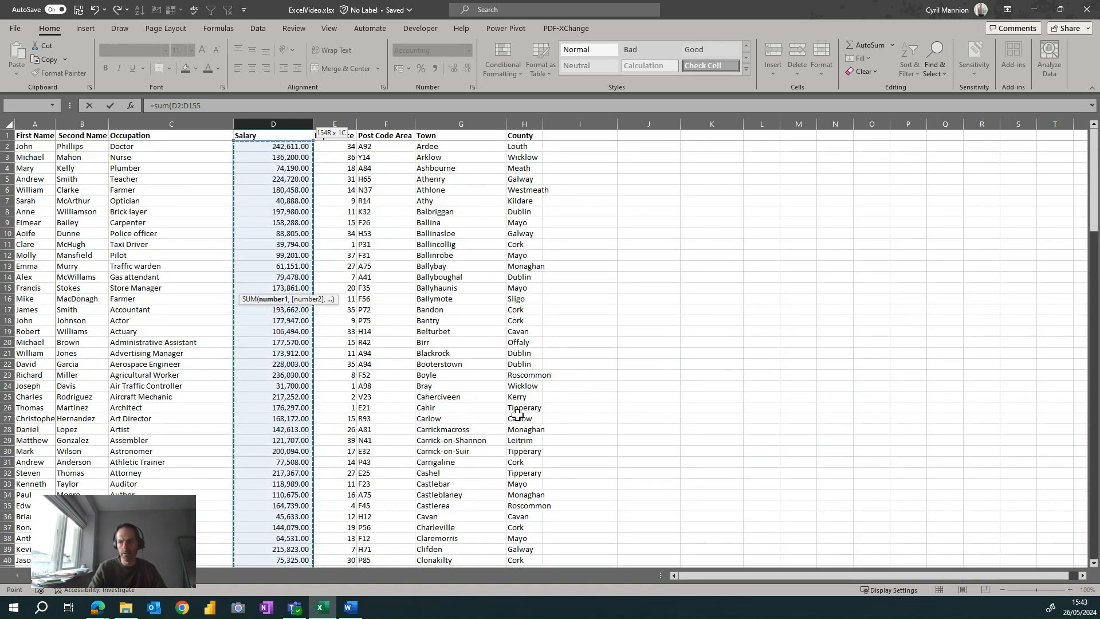
pyautogui.press('Return')
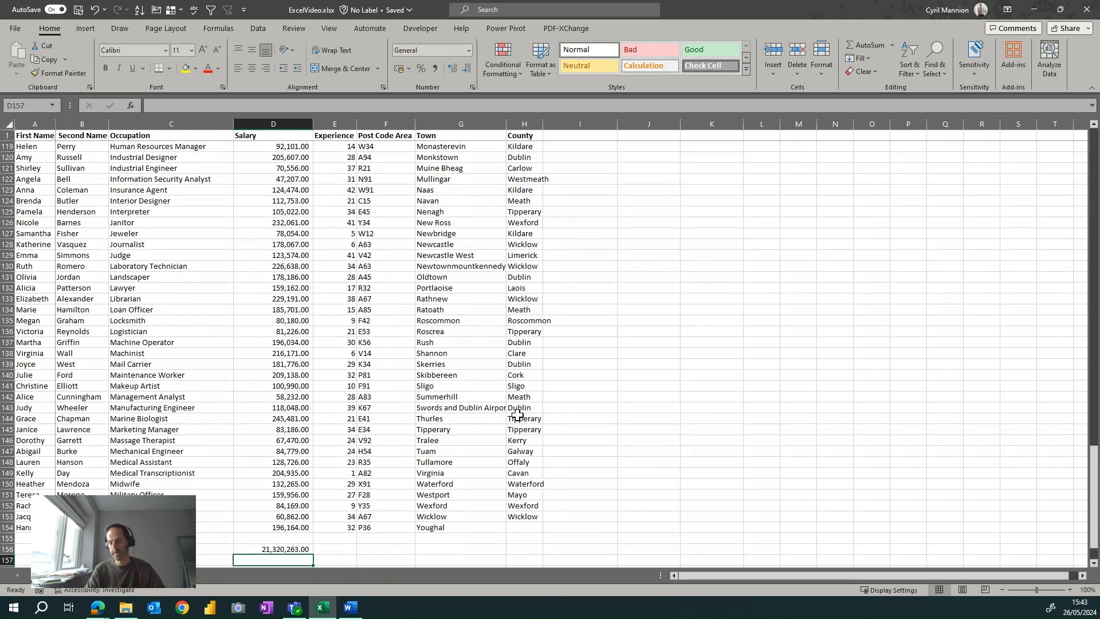
pyautogui.press('Up')
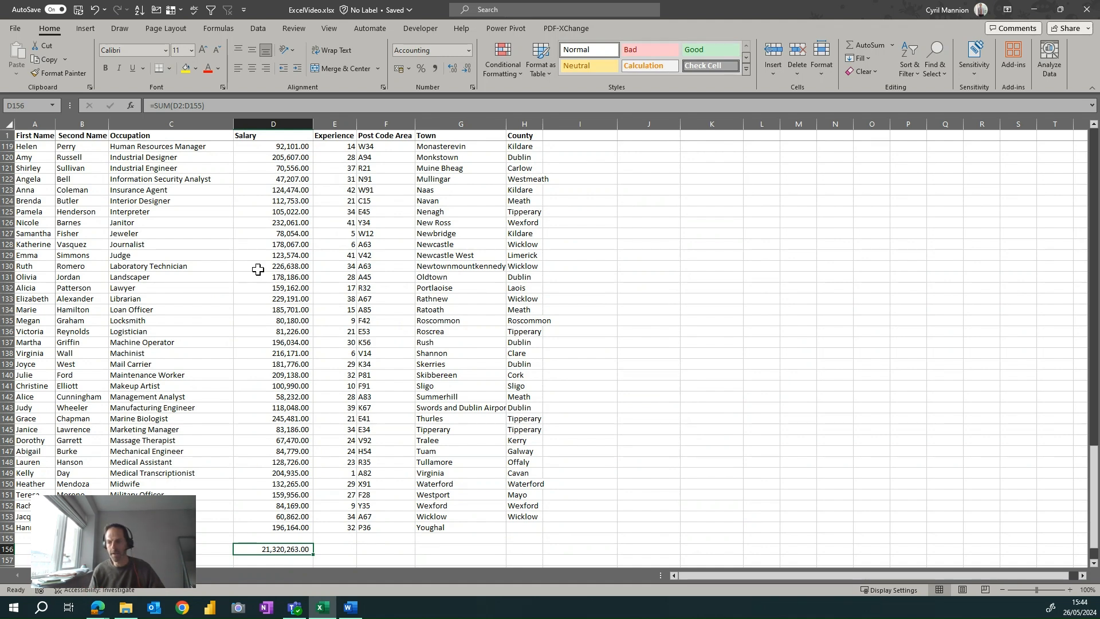
# Enter an AVERAGE formula in D157 covering the salaries in D2:D154.
pyautogui.scroll(-1, 337, 325)
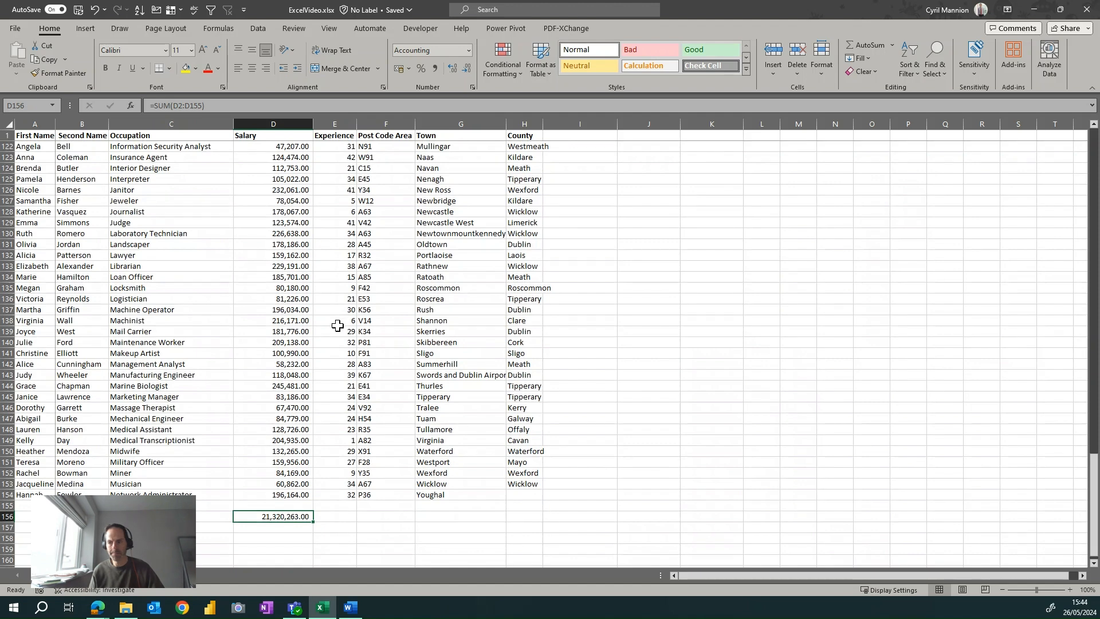
pyautogui.click(265, 529)
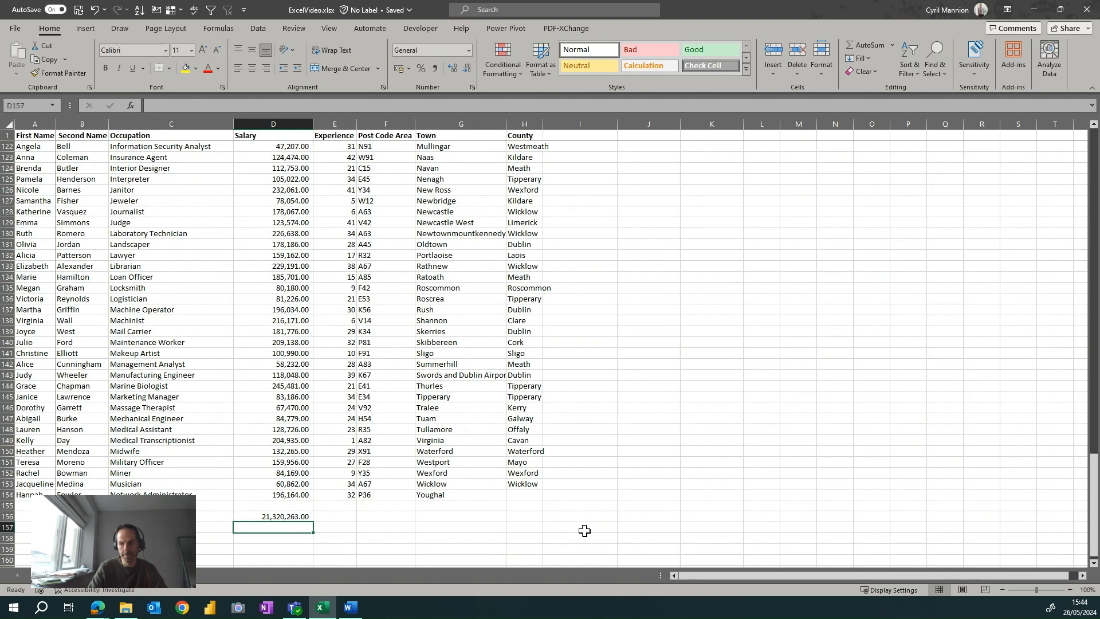
pyautogui.write('=aver')
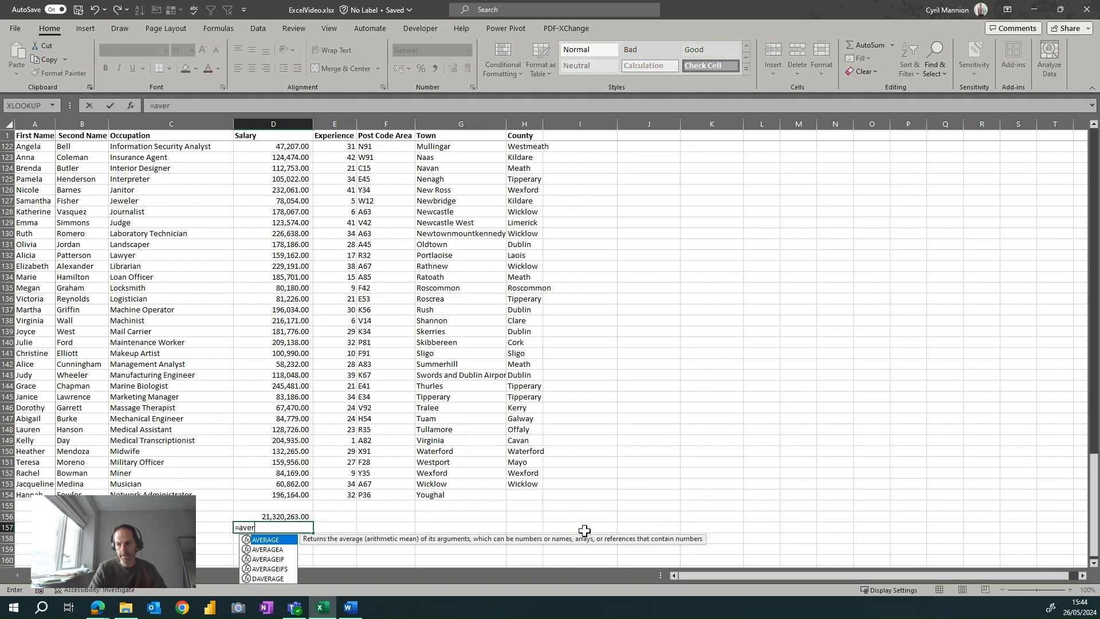
pyautogui.write('age')
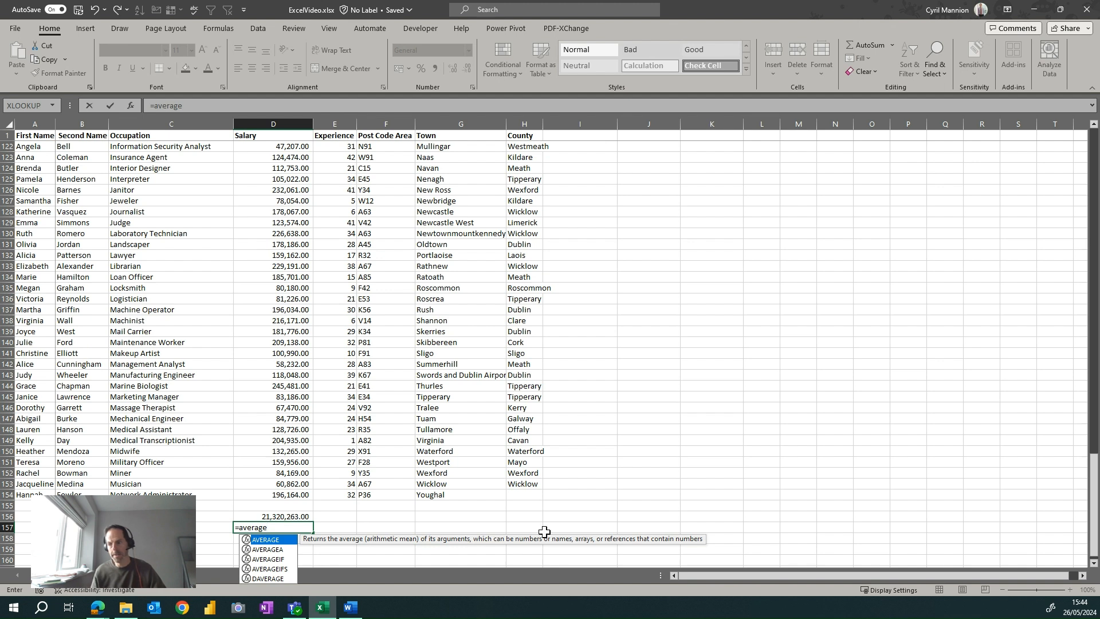
pyautogui.doubleClick(272, 540)
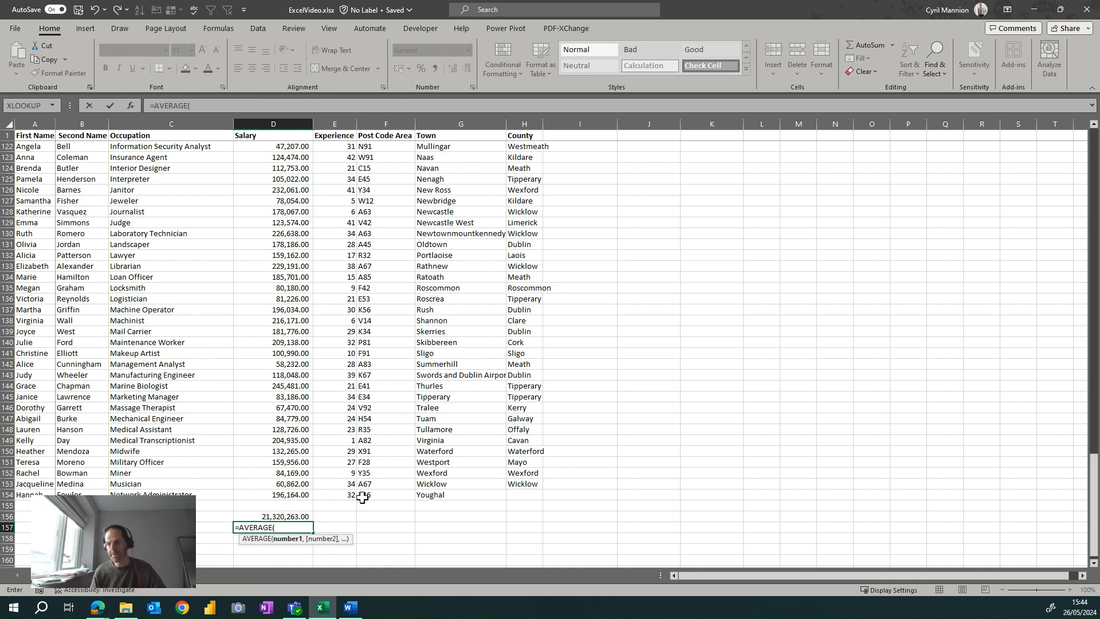
pyautogui.click(301, 495)
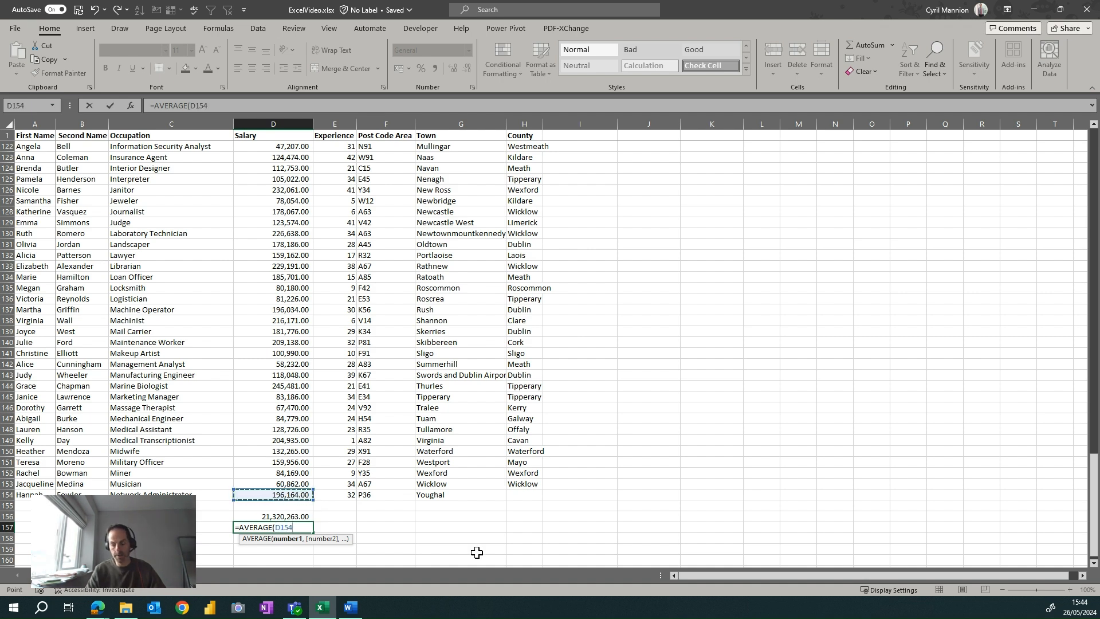
pyautogui.hotkey('ctrl', 'Up')
pyautogui.press('Down')
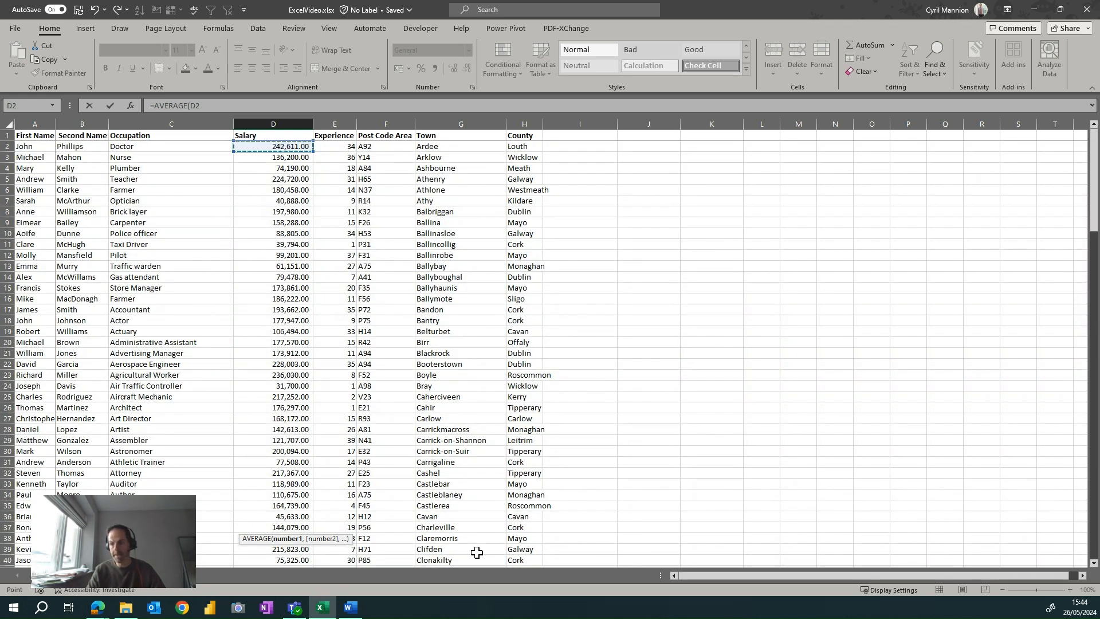
pyautogui.hotkey('ctrl', 'shift', 'Down')
pyautogui.scroll(-2, 476, 552)
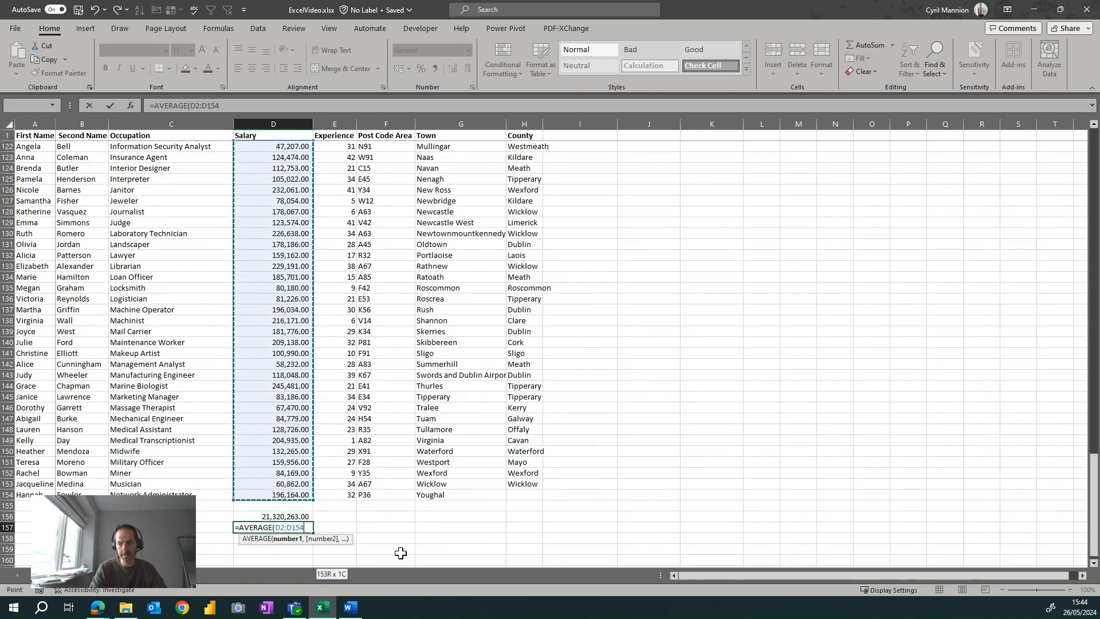
pyautogui.write(')')
pyautogui.press('Return')
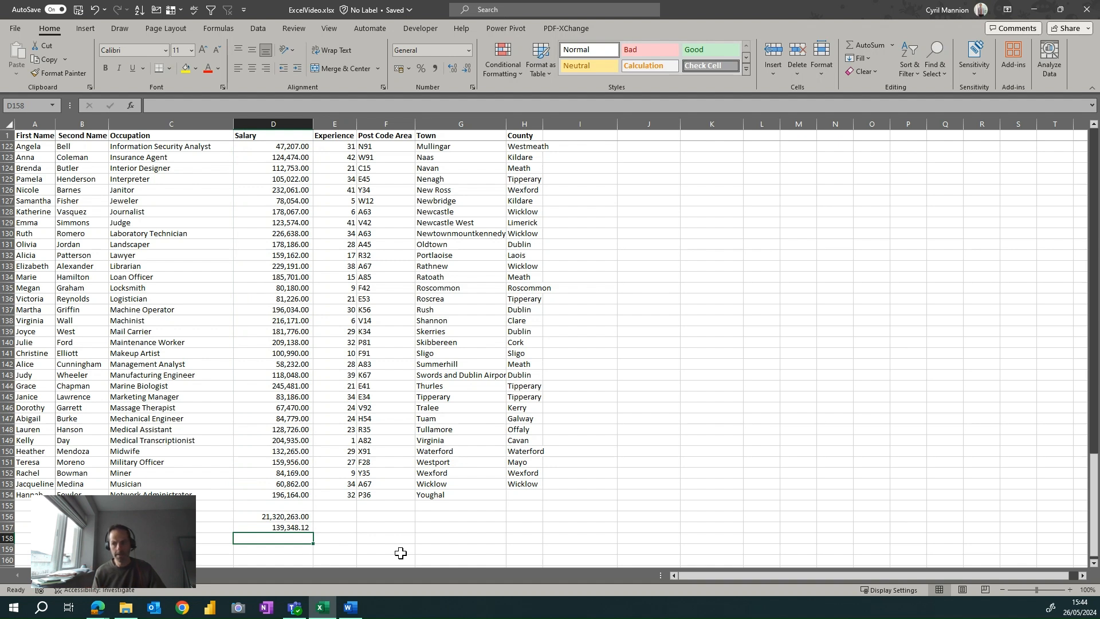
pyautogui.press('Up')
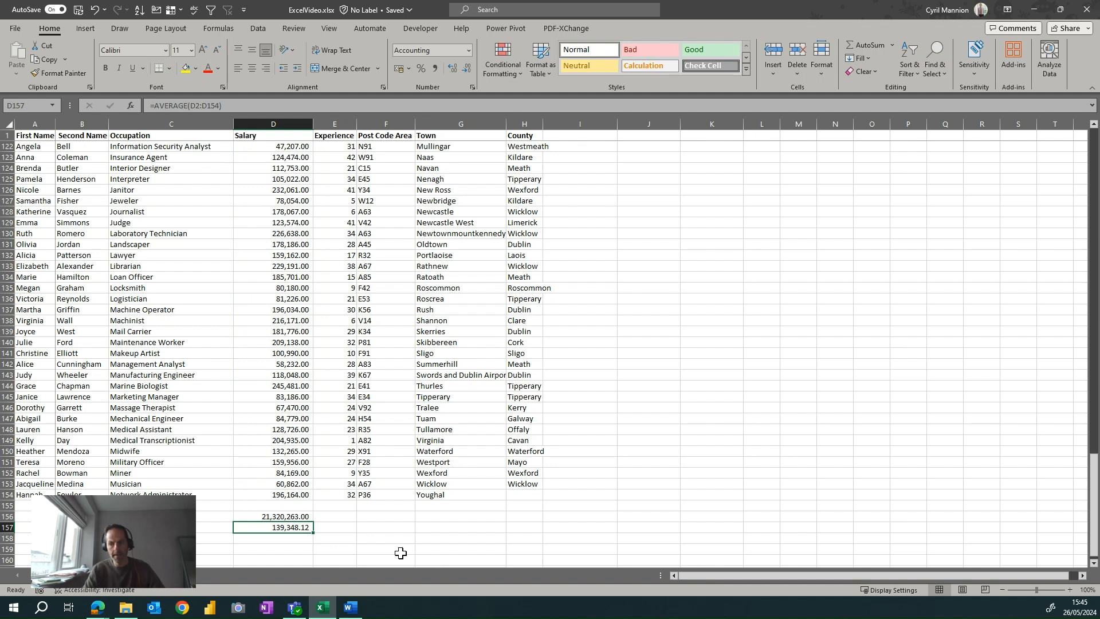
# Enter a COUNT formula in D158 covering the salaries in D2:D154.
pyautogui.press('Down')
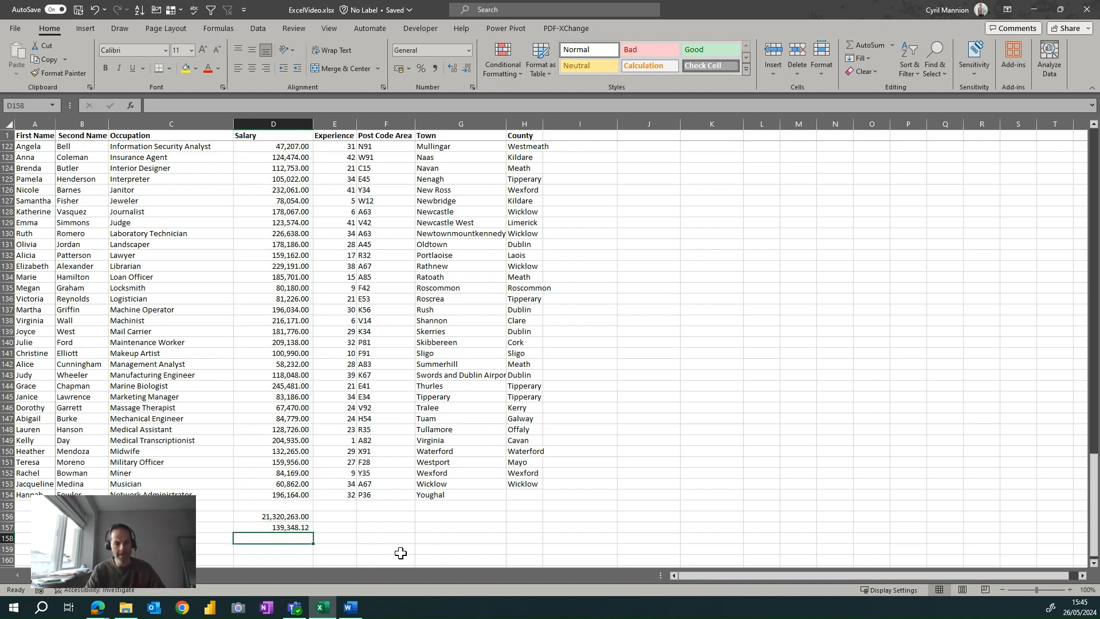
pyautogui.write('=')
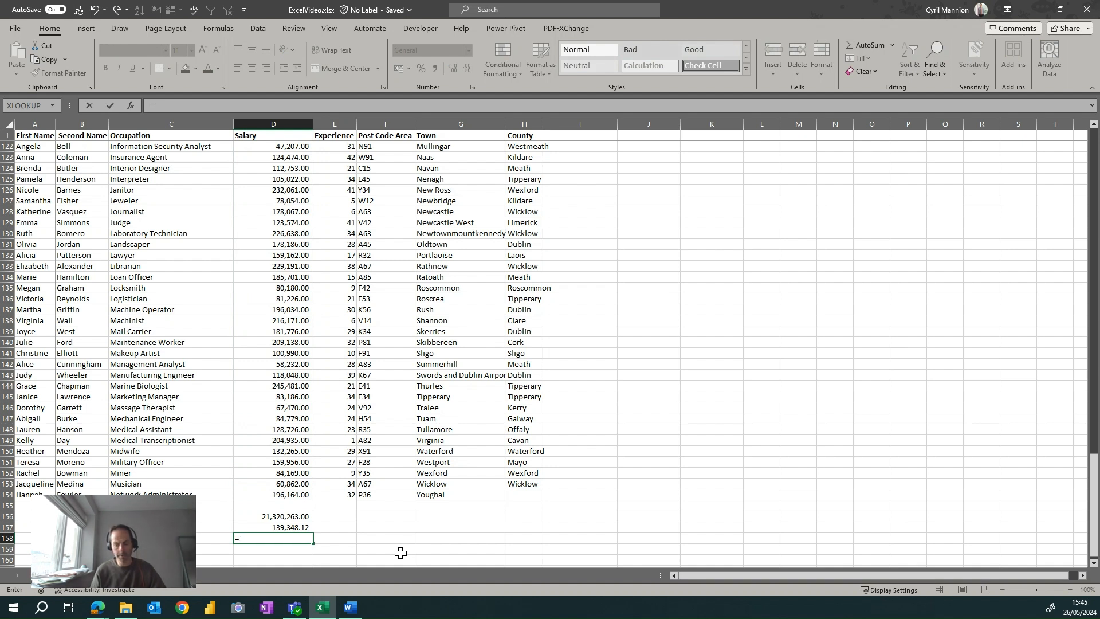
pyautogui.write('c')
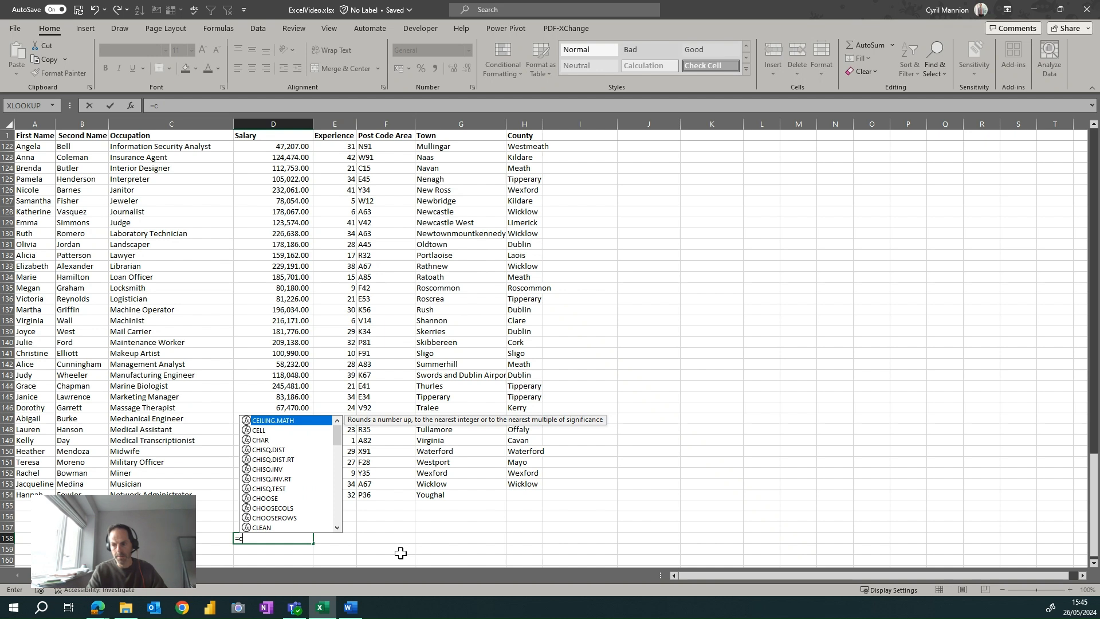
pyautogui.write('ount')
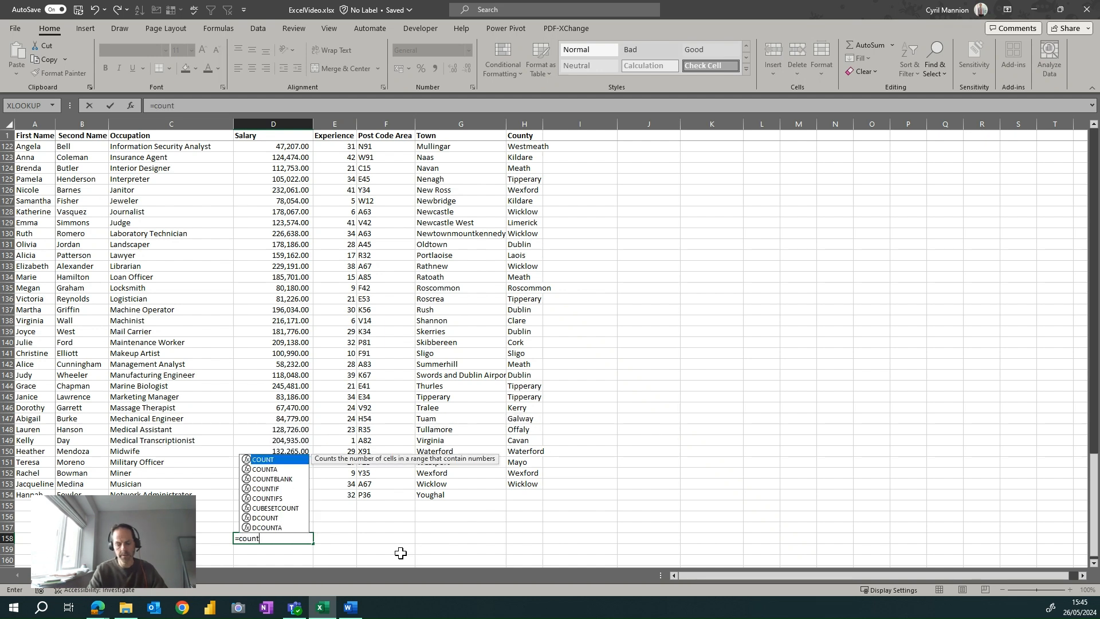
pyautogui.write('(')
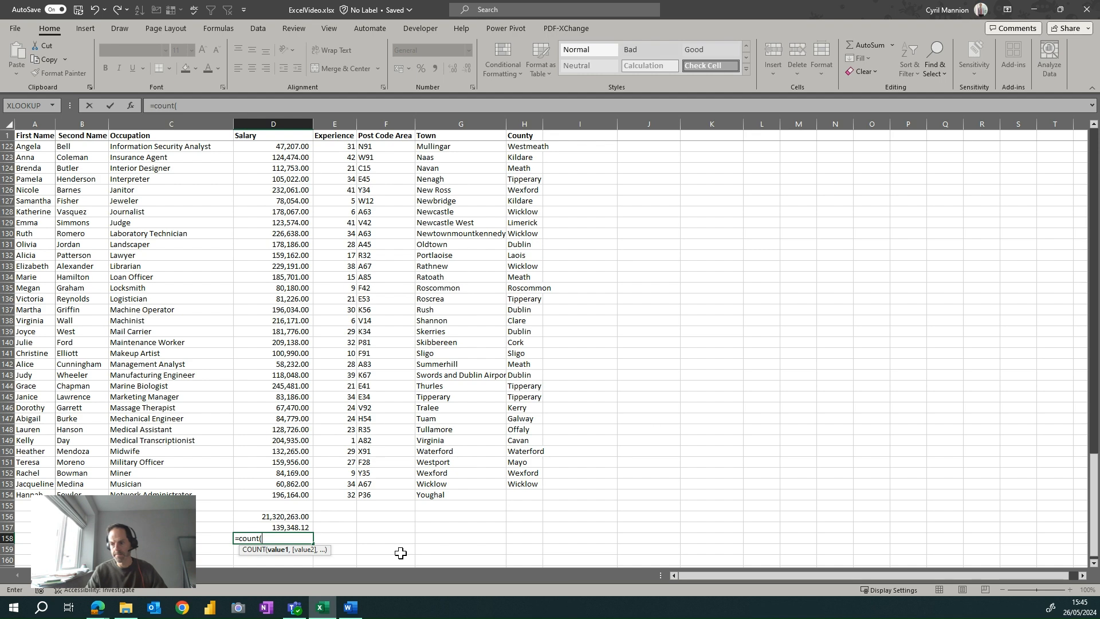
pyautogui.press('Up')
pyautogui.press('Up')
pyautogui.press('Up')
pyautogui.press('Up')
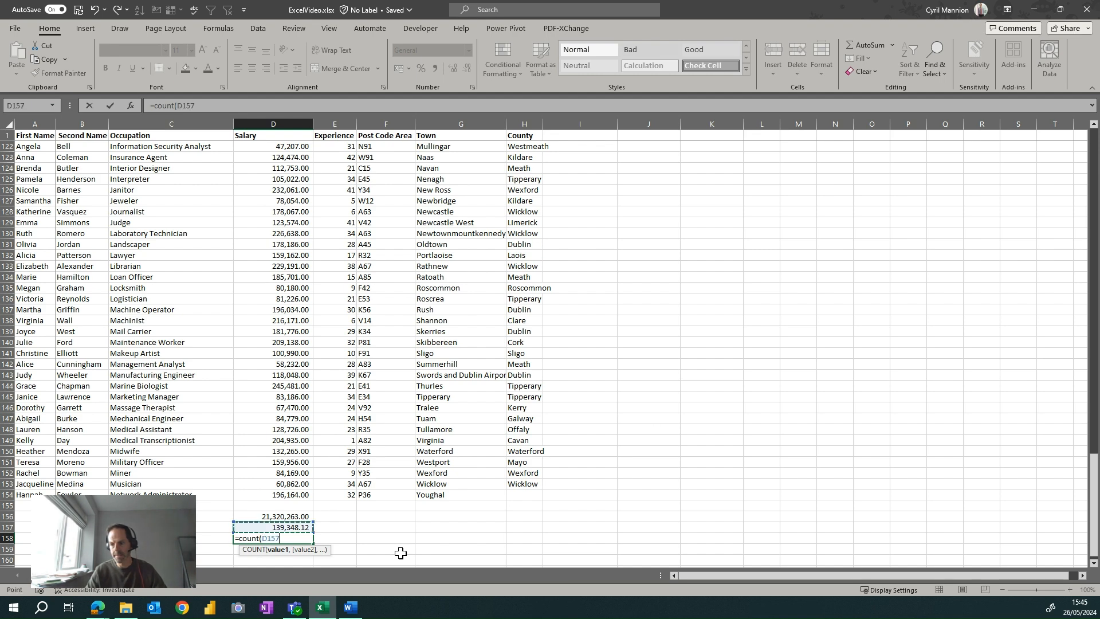
pyautogui.hotkey('ctrl', 'Up')
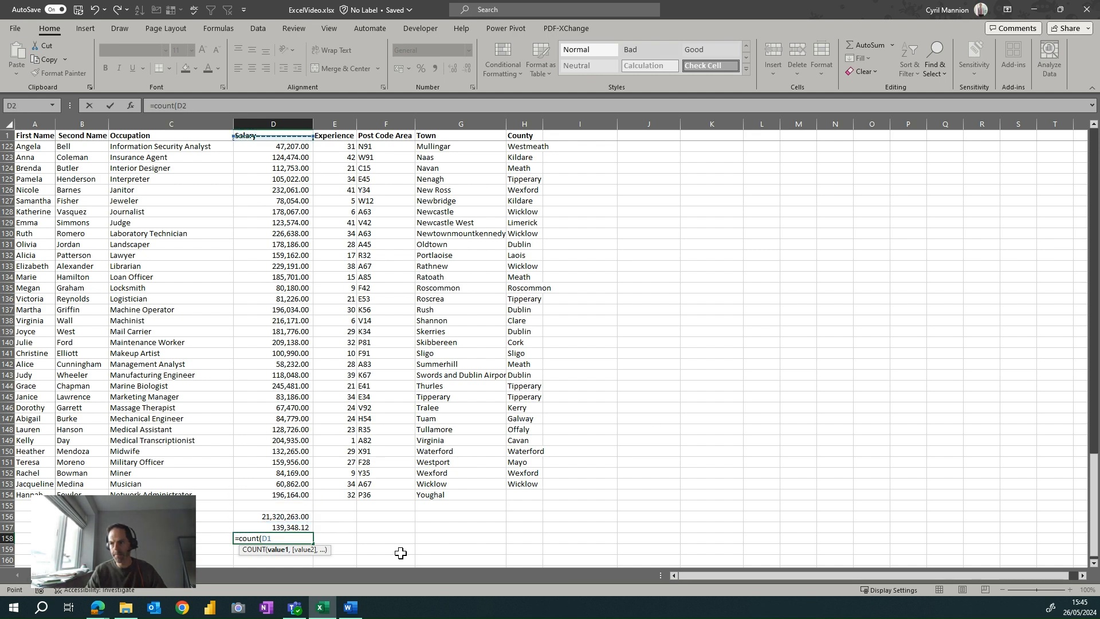
pyautogui.press('Down')
pyautogui.hotkey('ctrl', 'shift', 'Down')
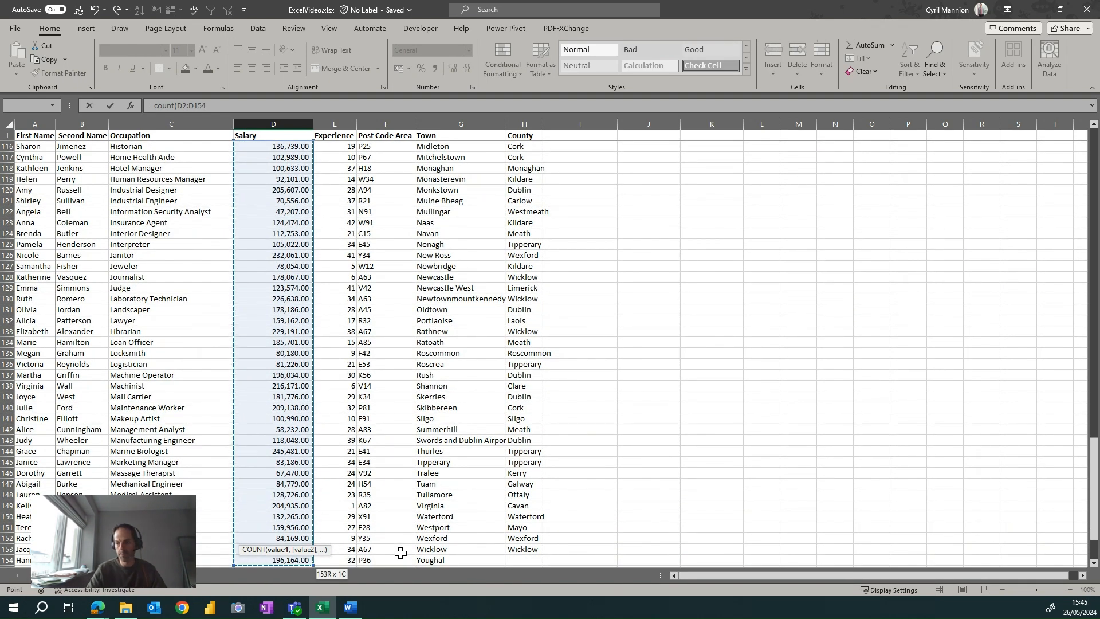
pyautogui.hotkey('ctrl', 'Return')
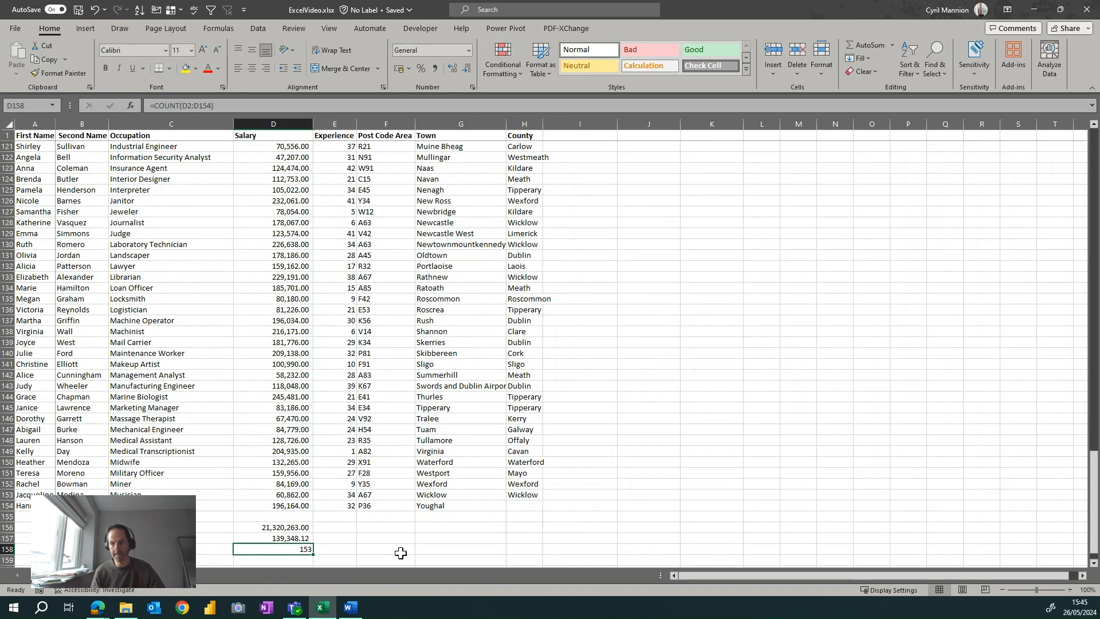
pyautogui.press('Return')
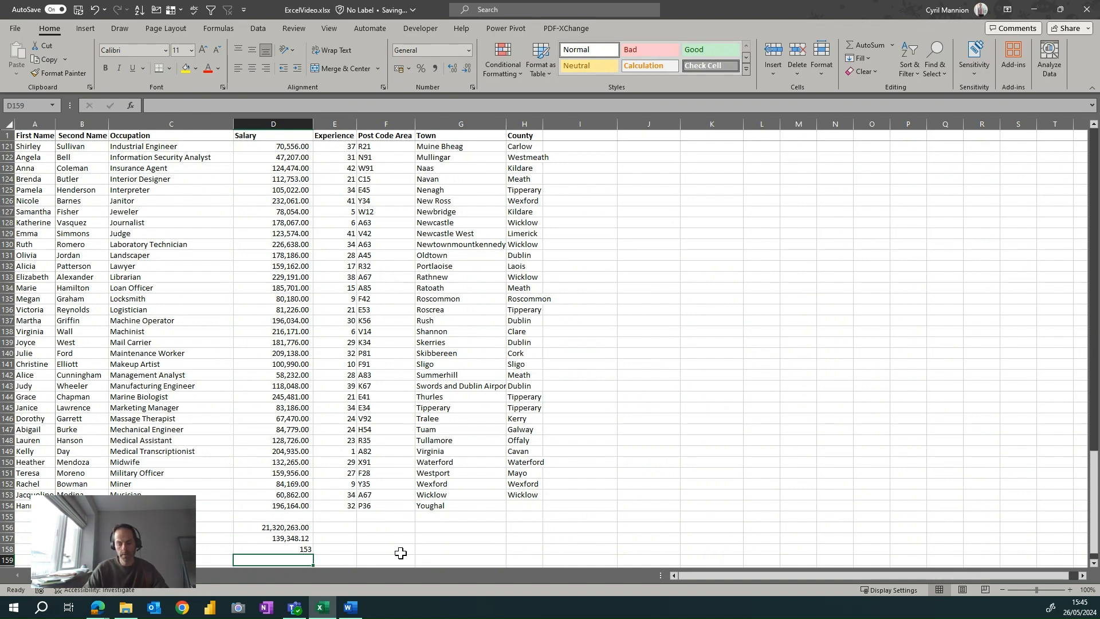
# Begin a SUMIF formula in D159 with C2:D154 as the range to evaluate.
pyautogui.write('=')
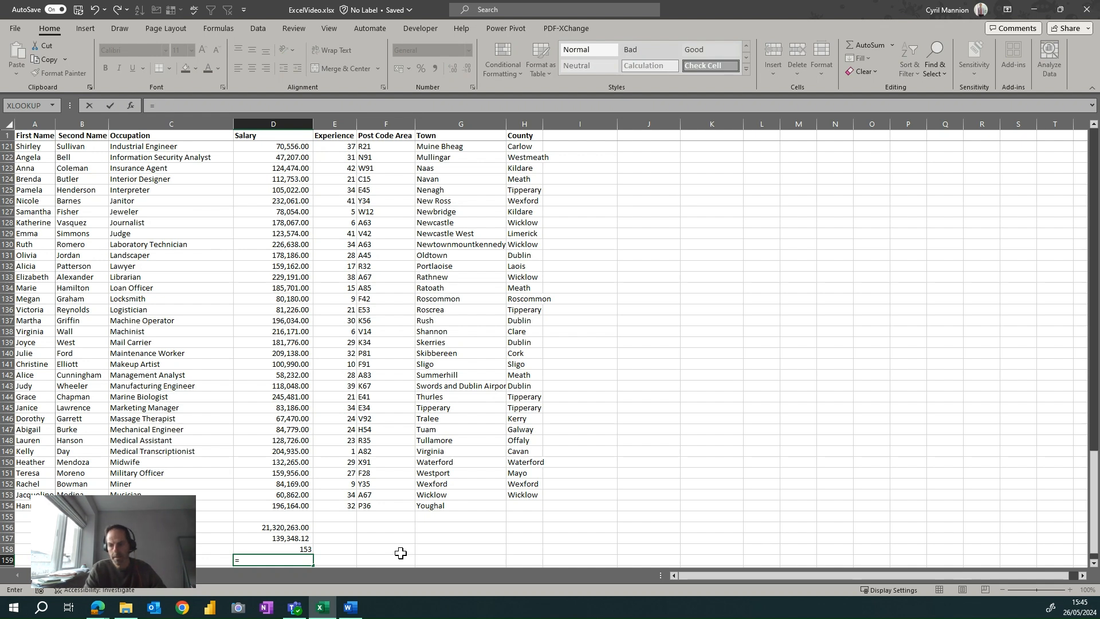
pyautogui.write('sumif')
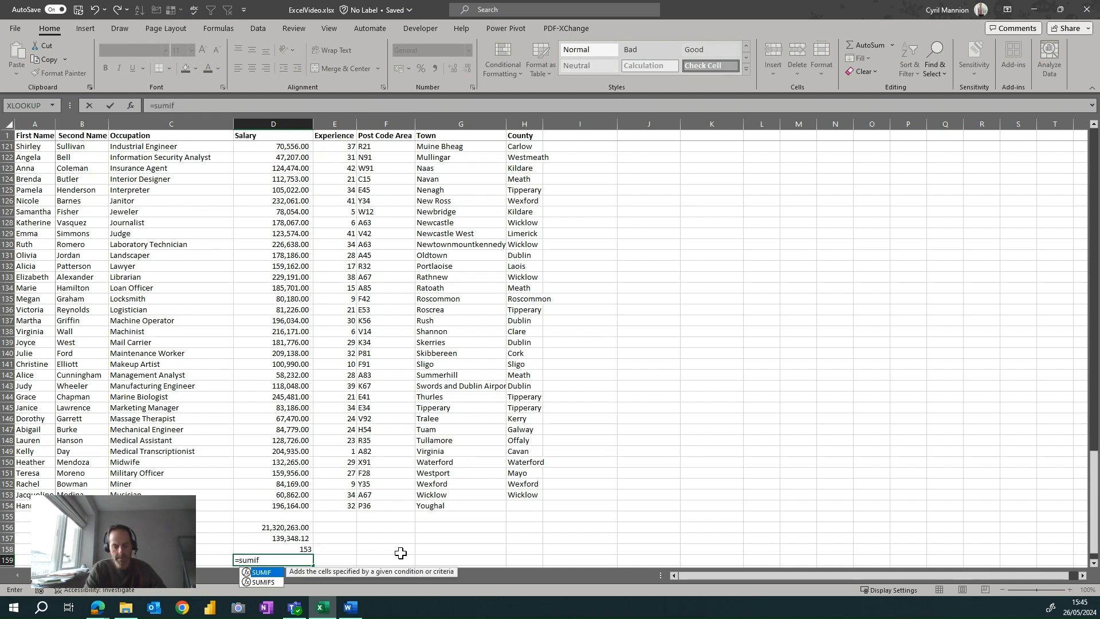
pyautogui.write('(')
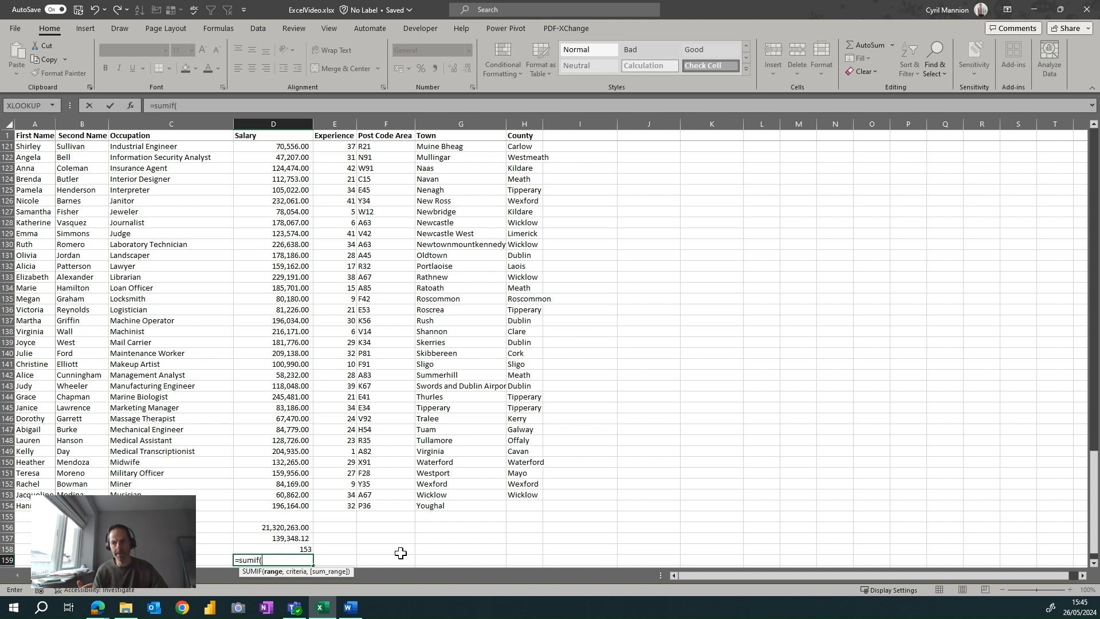
pyautogui.click(197, 407)
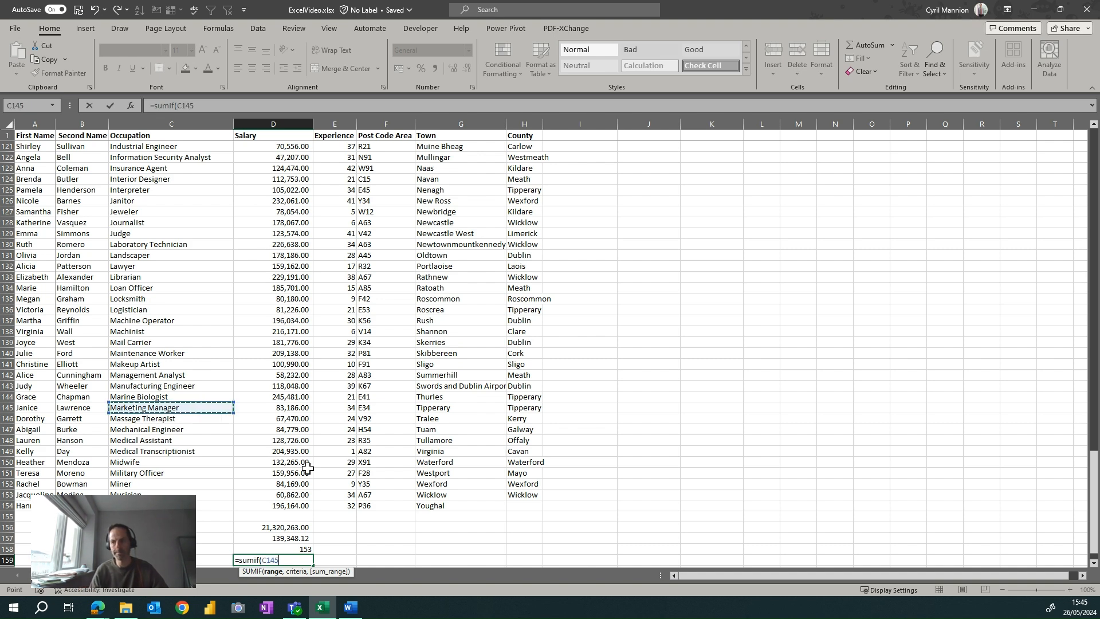
pyautogui.hotkey('ctrl', 'Up')
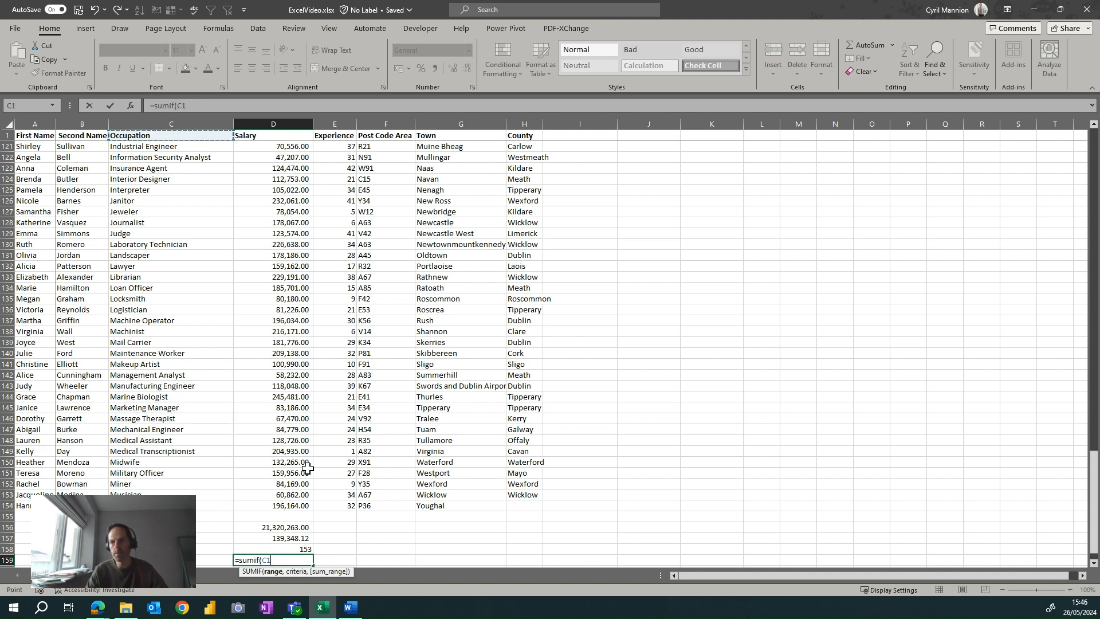
pyautogui.press('Down')
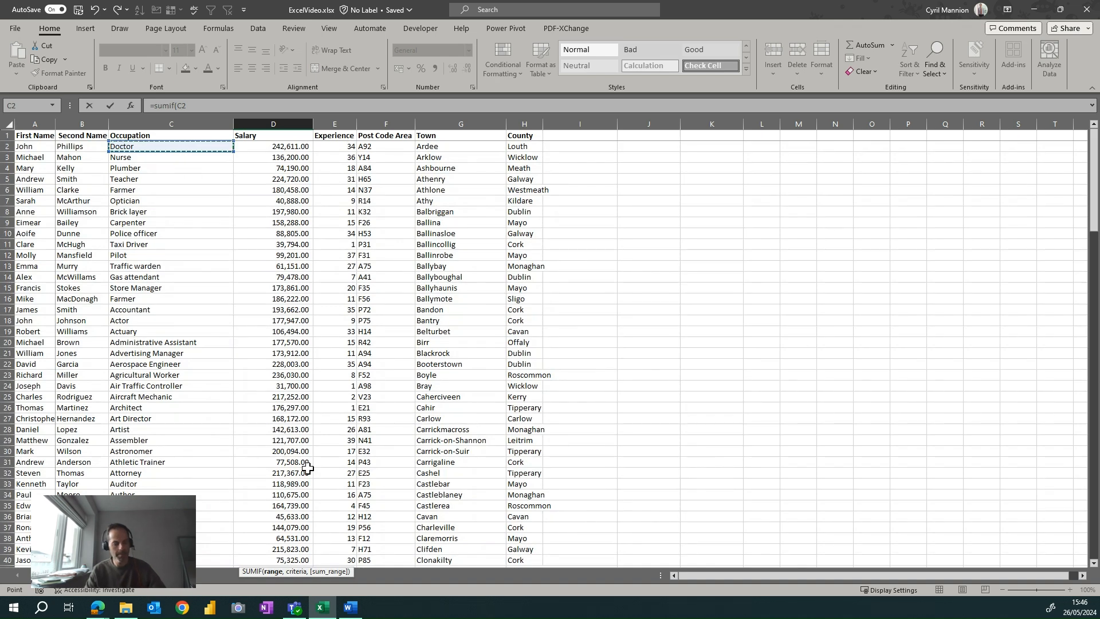
pyautogui.hotkey('ctrl', 'shift', 'Down')
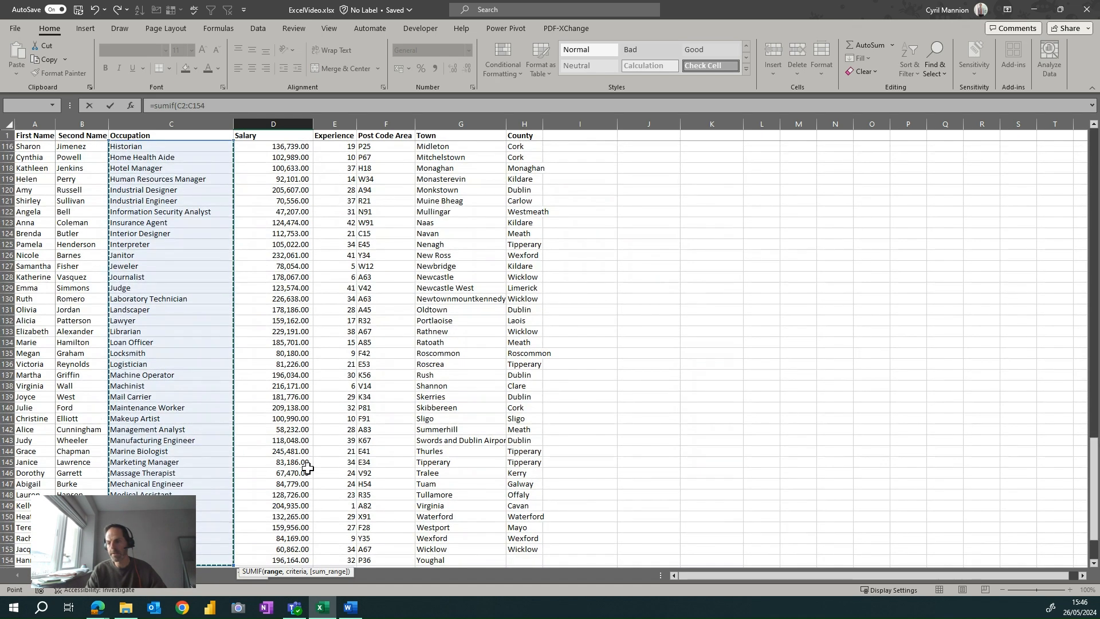
pyautogui.hotkey('shift', 'Right')
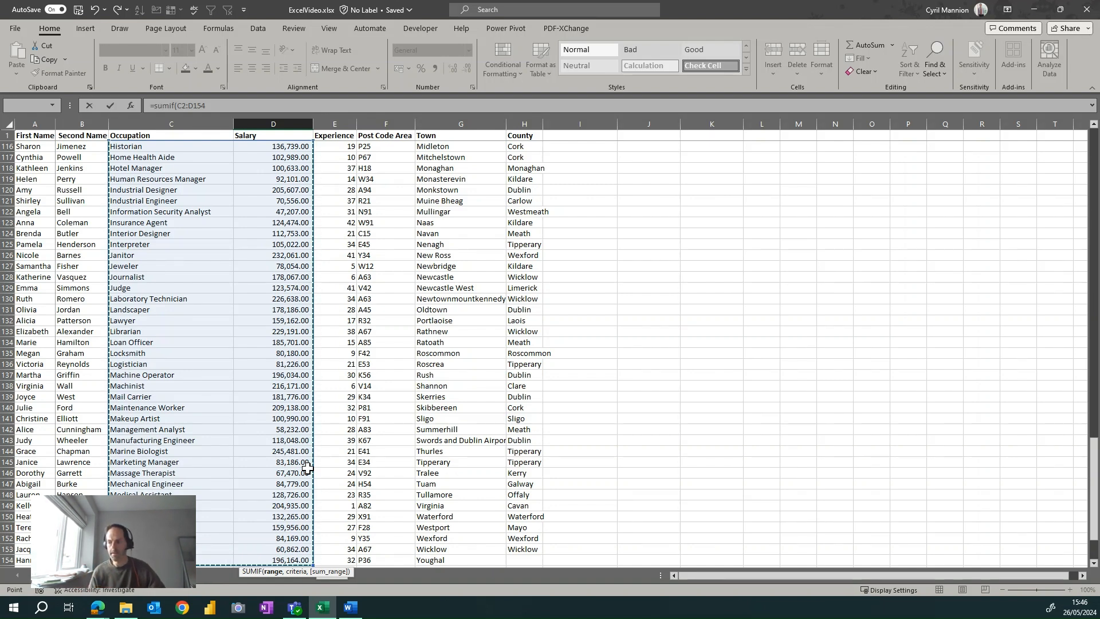
pyautogui.write(',')
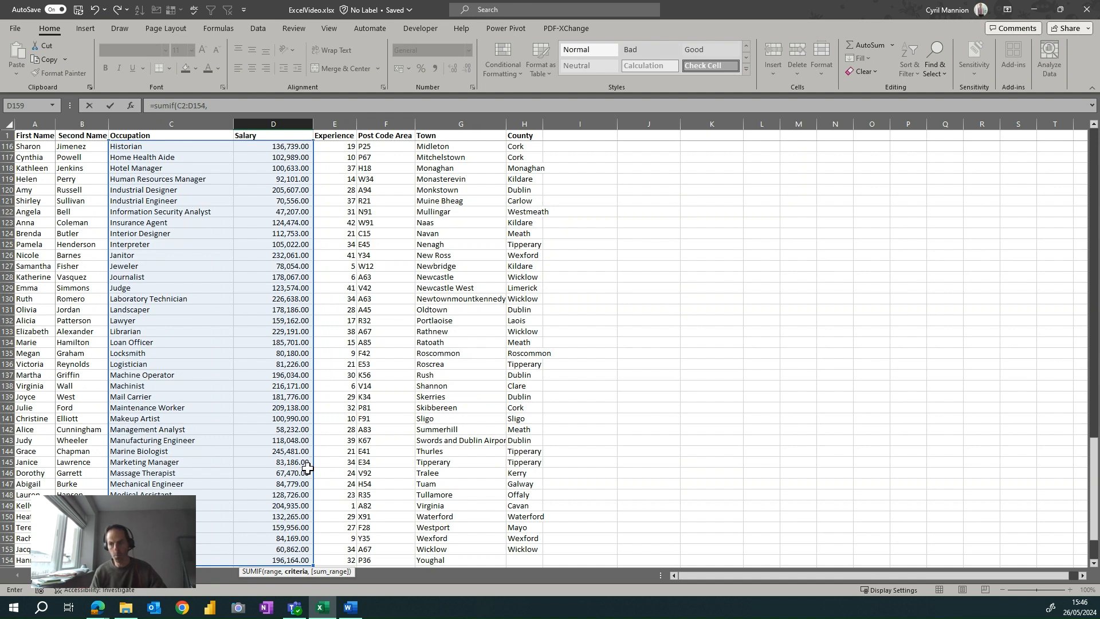
# Complete the SUMIF in D159 with B159 as criteria and D2:D154 as sum range, and give the cell the comma number format.
pyautogui.scroll(-4, 342, 468)
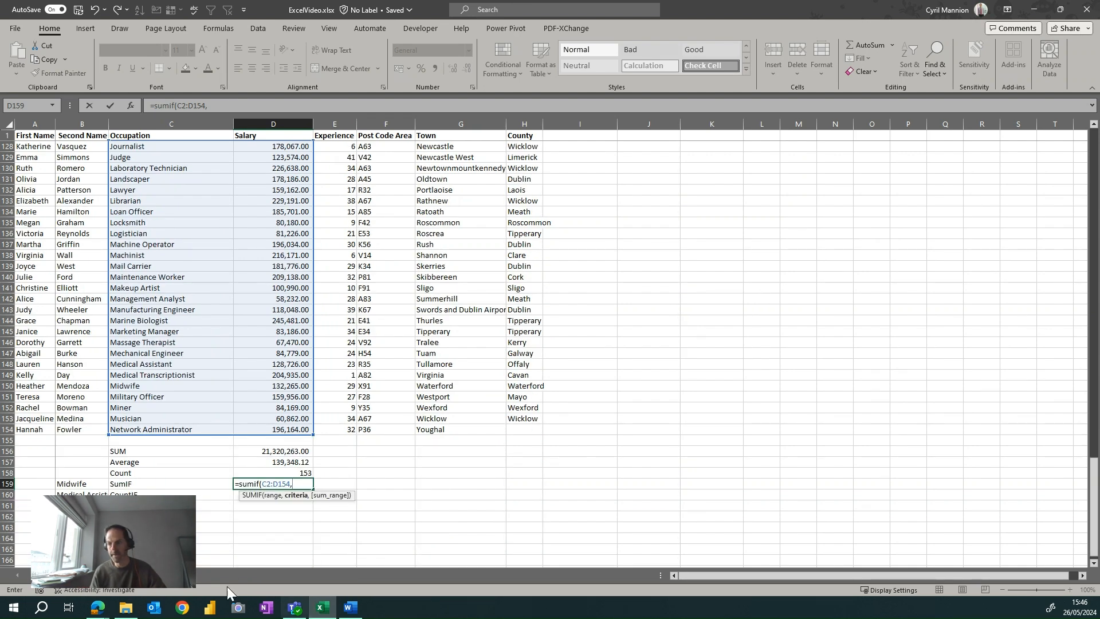
pyautogui.click(62, 484)
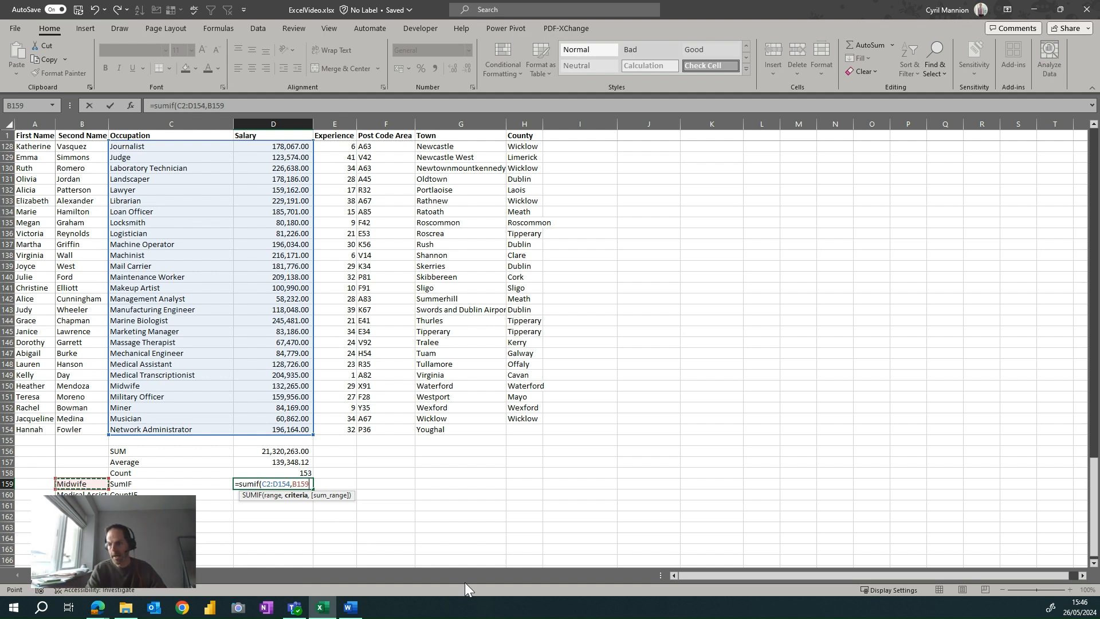
pyautogui.write(',')
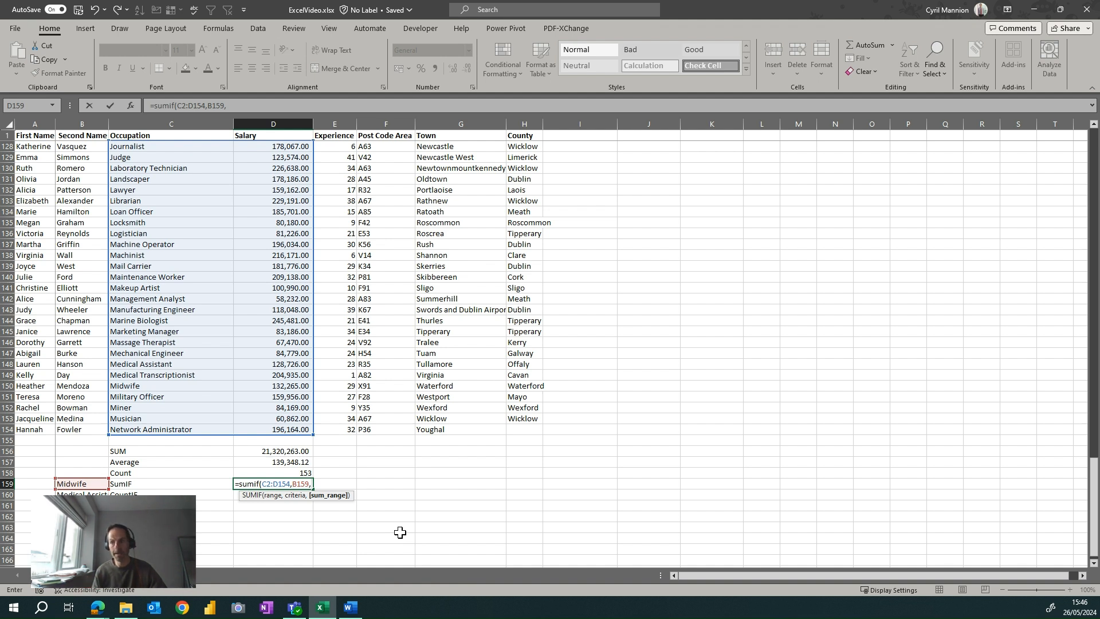
pyautogui.click(289, 419)
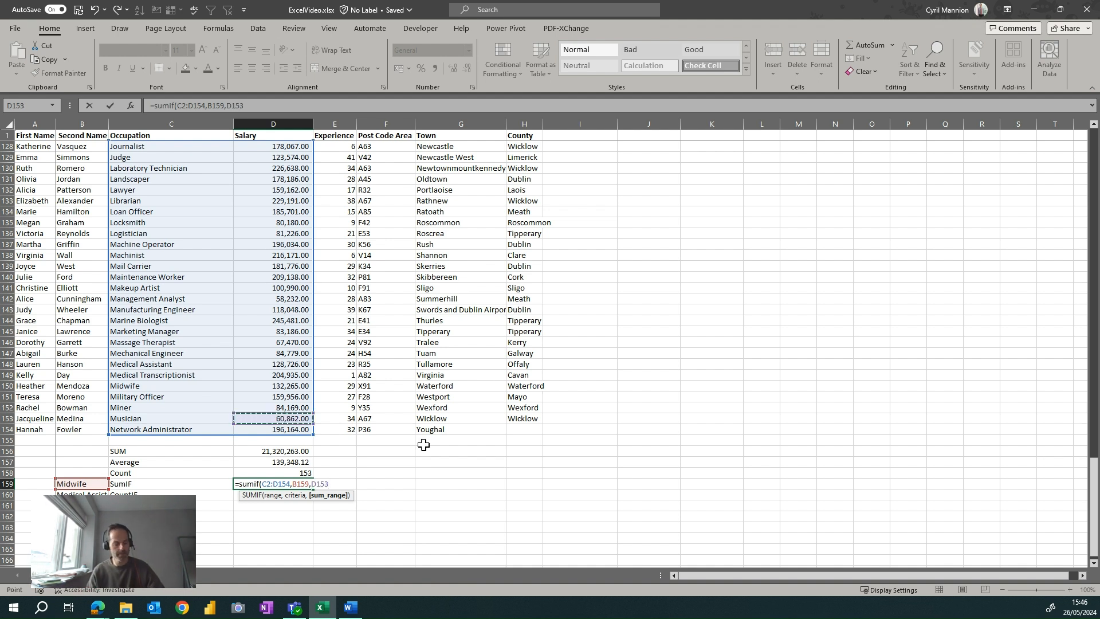
pyautogui.hotkey('ctrl', 'Up')
pyautogui.press('Down')
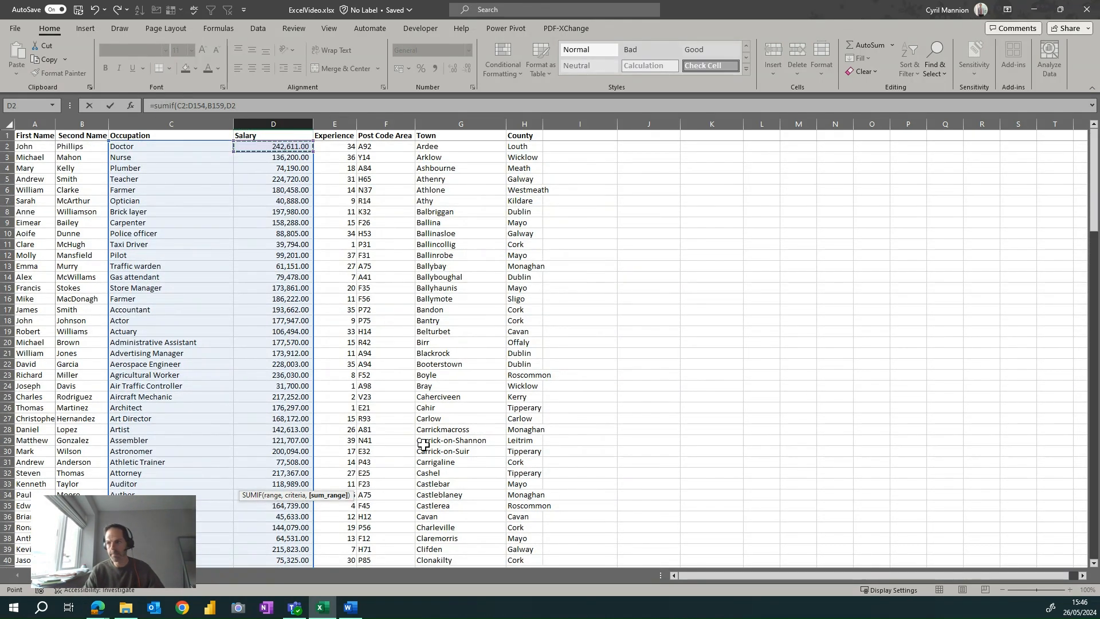
pyautogui.hotkey('ctrl', 'shift', 'Down')
pyautogui.scroll(-1, 423, 445)
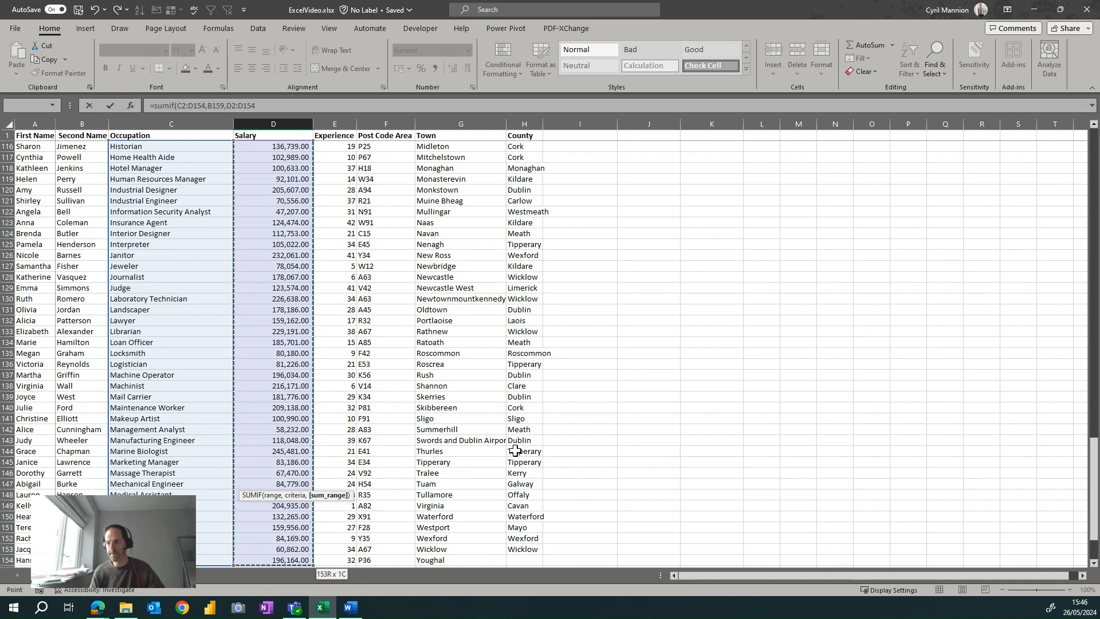
pyautogui.scroll(-1, 515, 451)
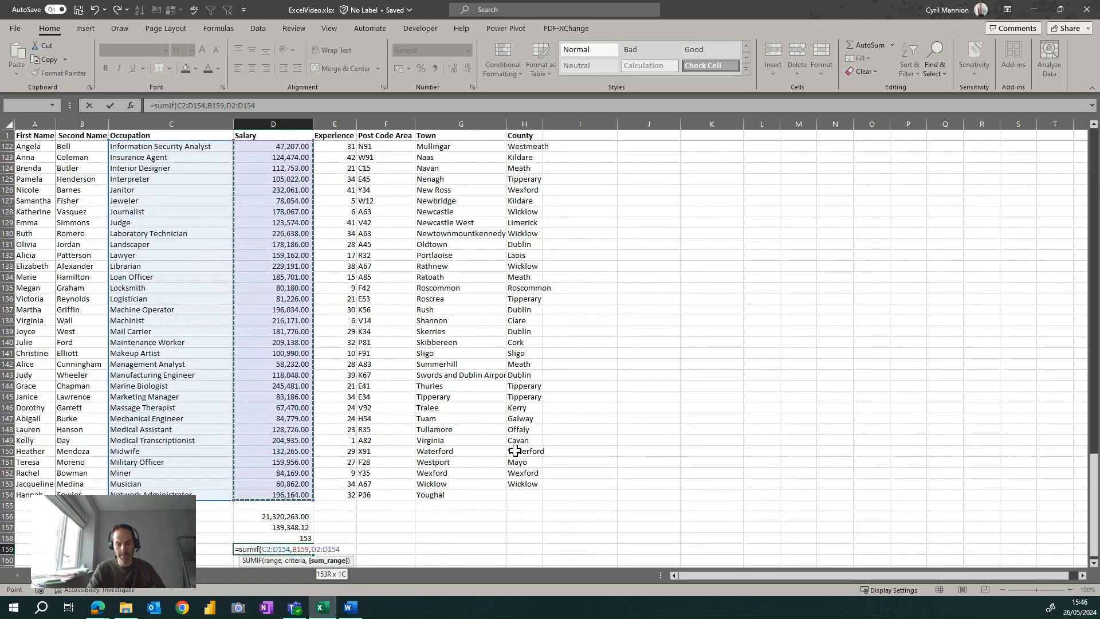
pyautogui.press('Return')
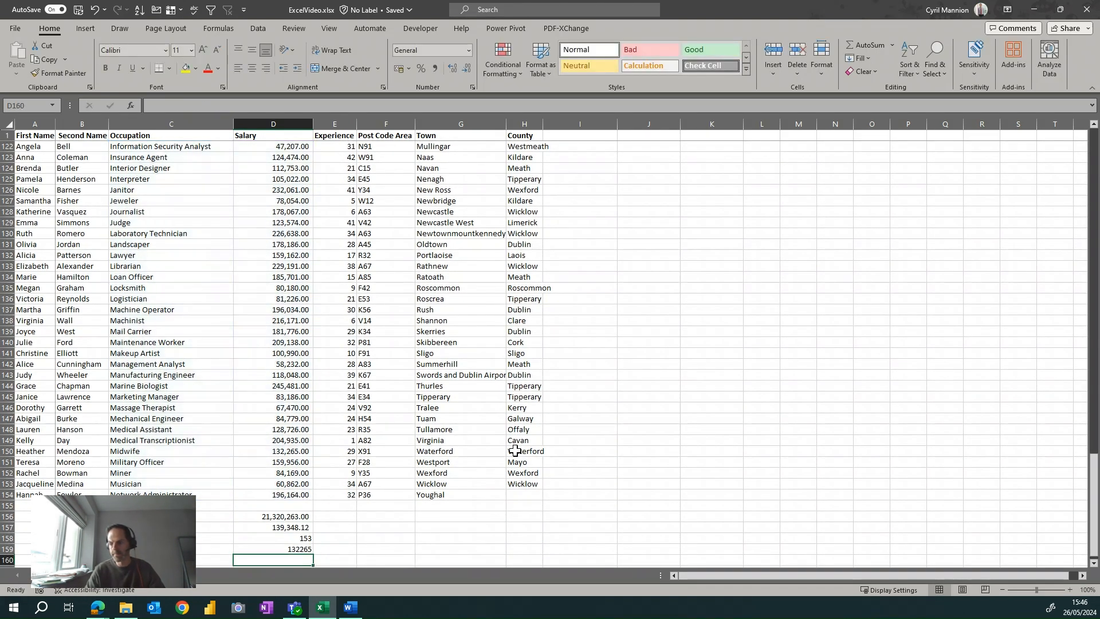
pyautogui.press('Up')
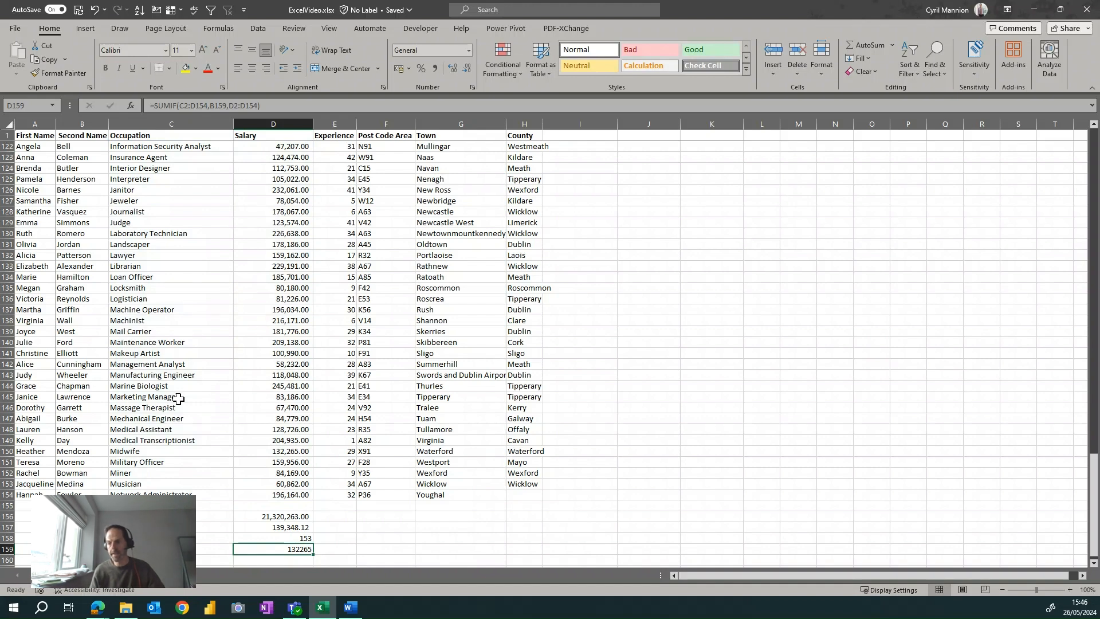
pyautogui.click(436, 69)
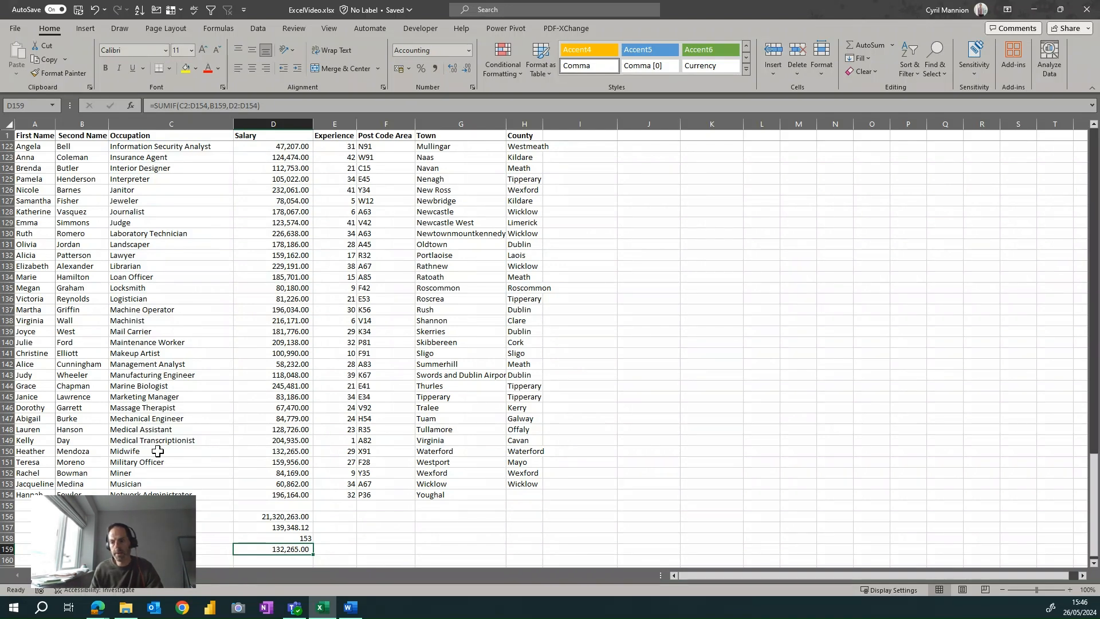
# Examine the Midwife row's occupation and salary to check the SUMIF result.
pyautogui.click(163, 482)
pyautogui.click(195, 458)
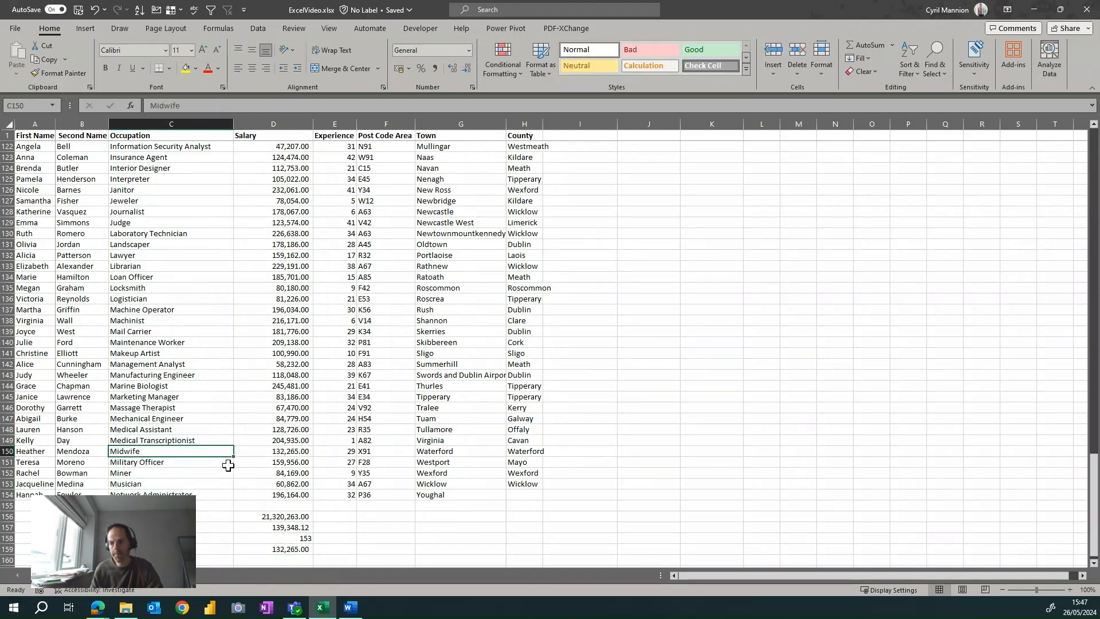
pyautogui.click(267, 453)
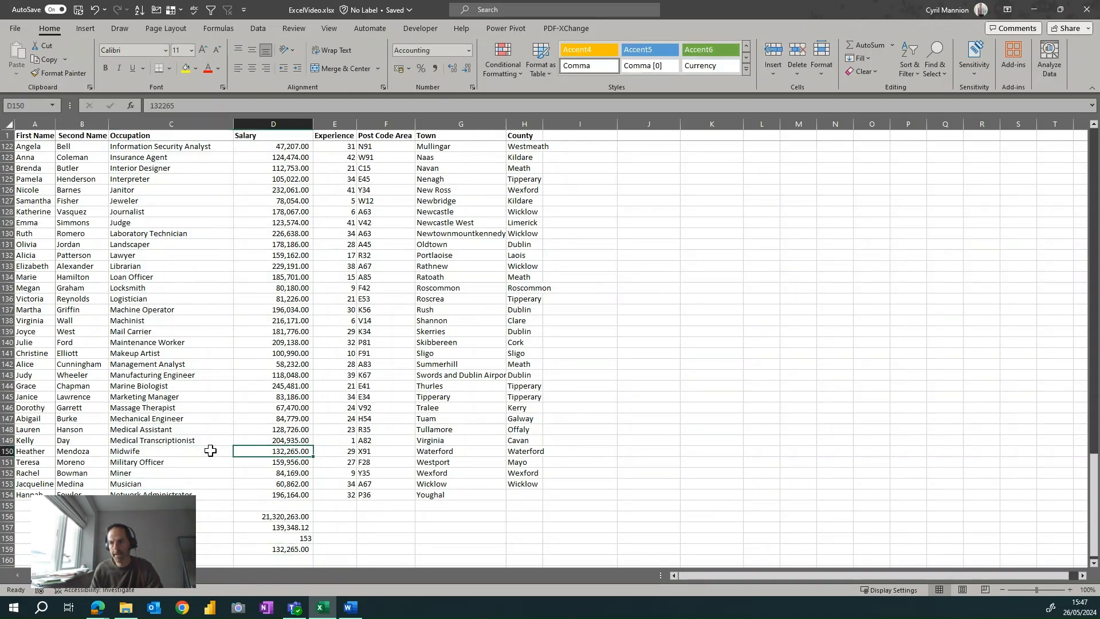
# Turn on filtering for the header row and filter the Occupation column to show only Midwife.
pyautogui.click(191, 134)
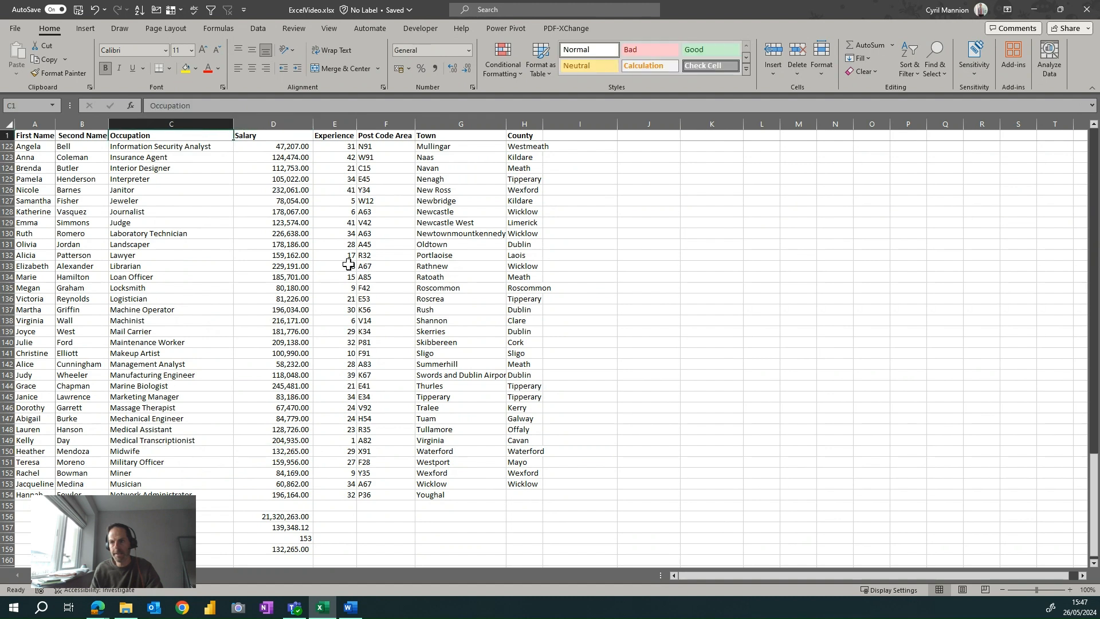
pyautogui.click(212, 10)
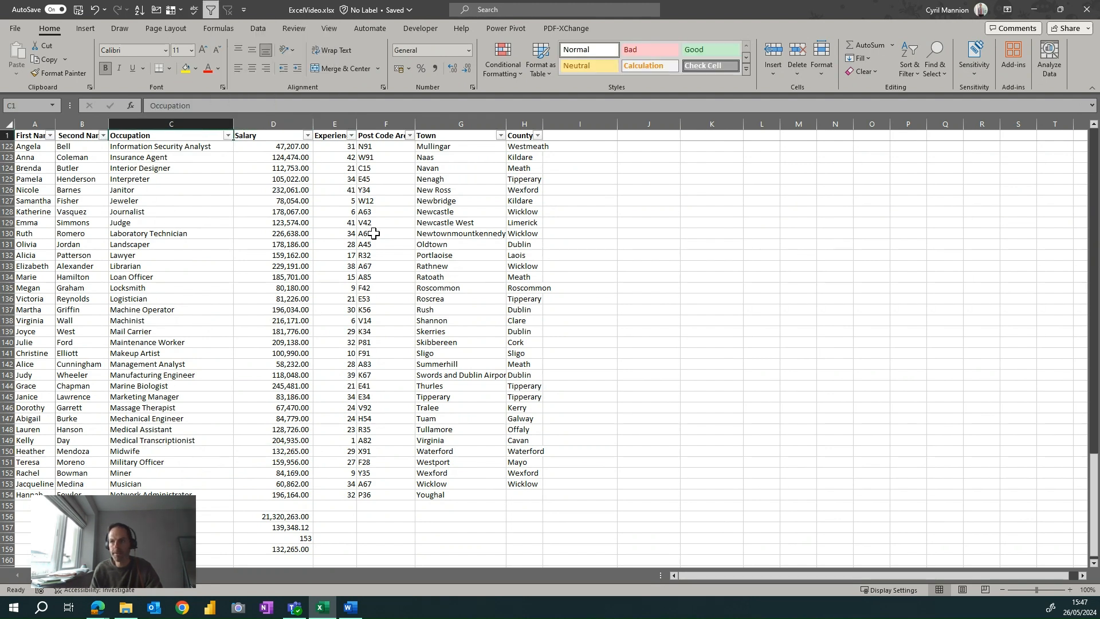
pyautogui.click(228, 135)
pyautogui.click(185, 272)
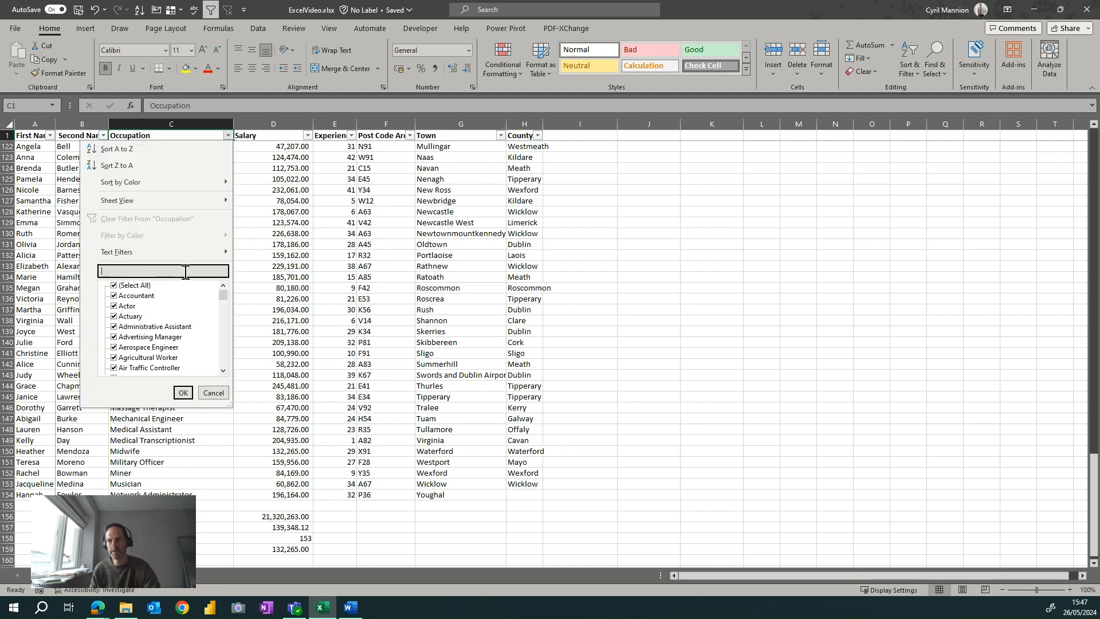
pyautogui.write('mid')
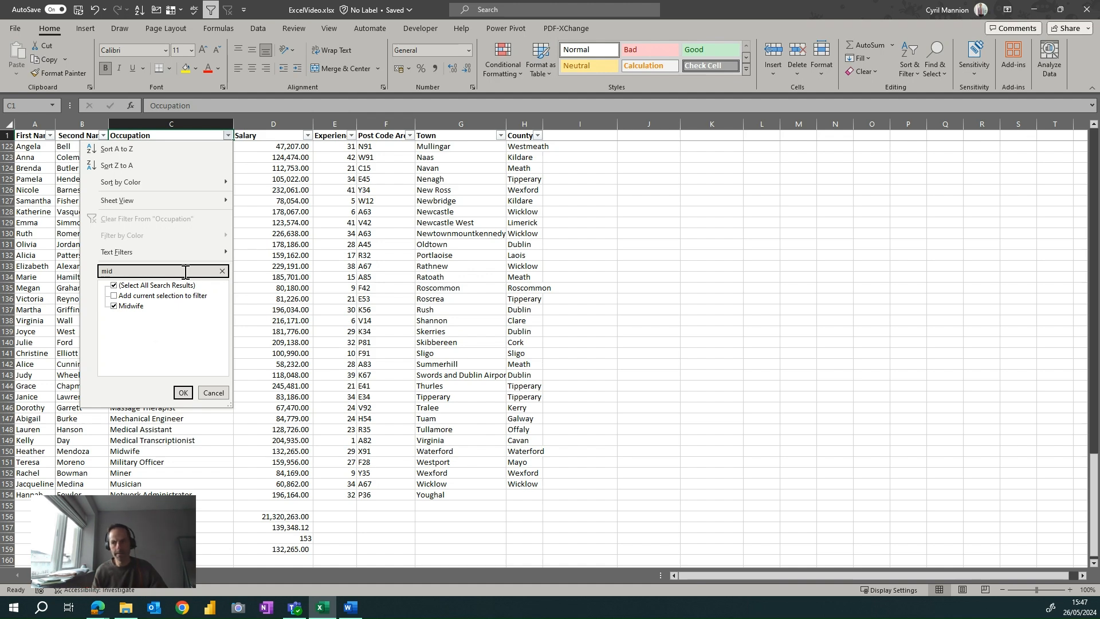
pyautogui.click(183, 394)
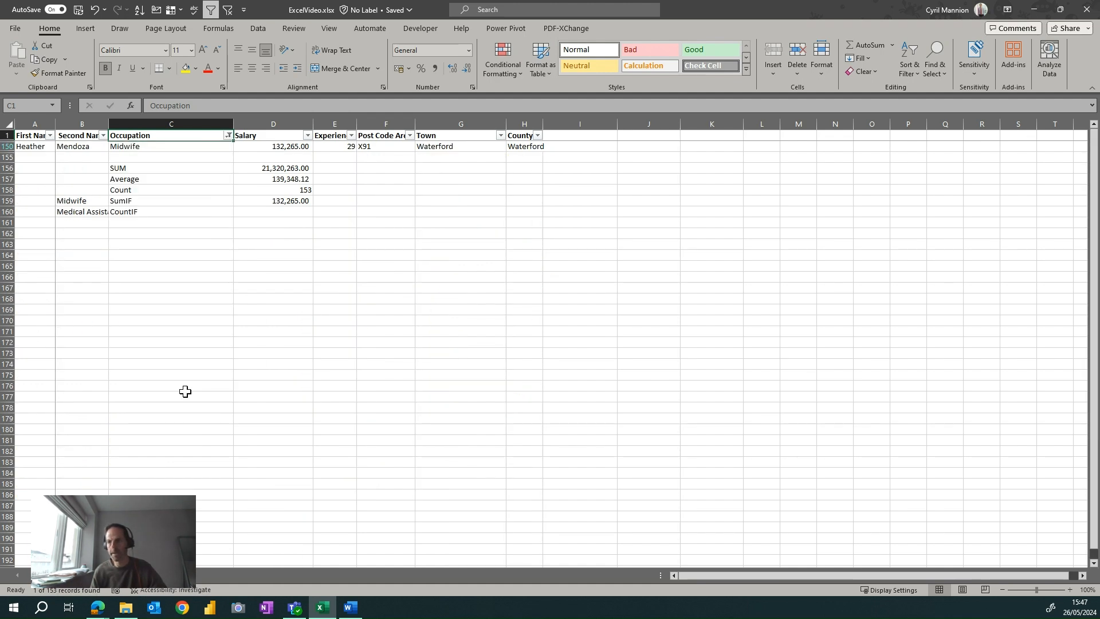
# Compare the filtered Midwife salary with the SUMIF cell D159 and clear the Occupation filter.
pyautogui.click(297, 148)
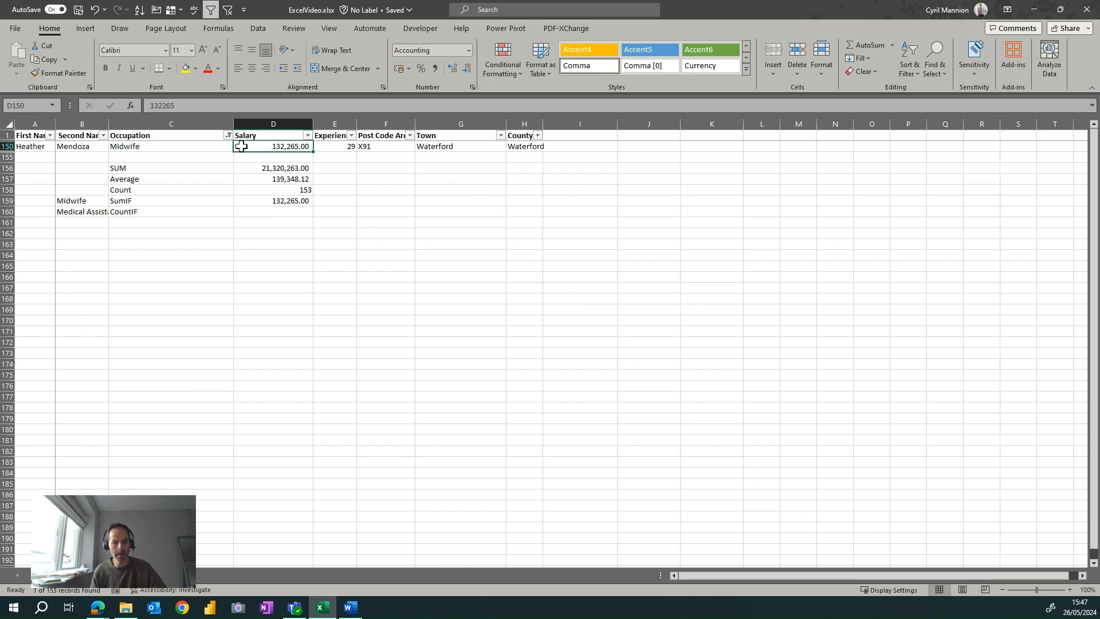
pyautogui.click(282, 201)
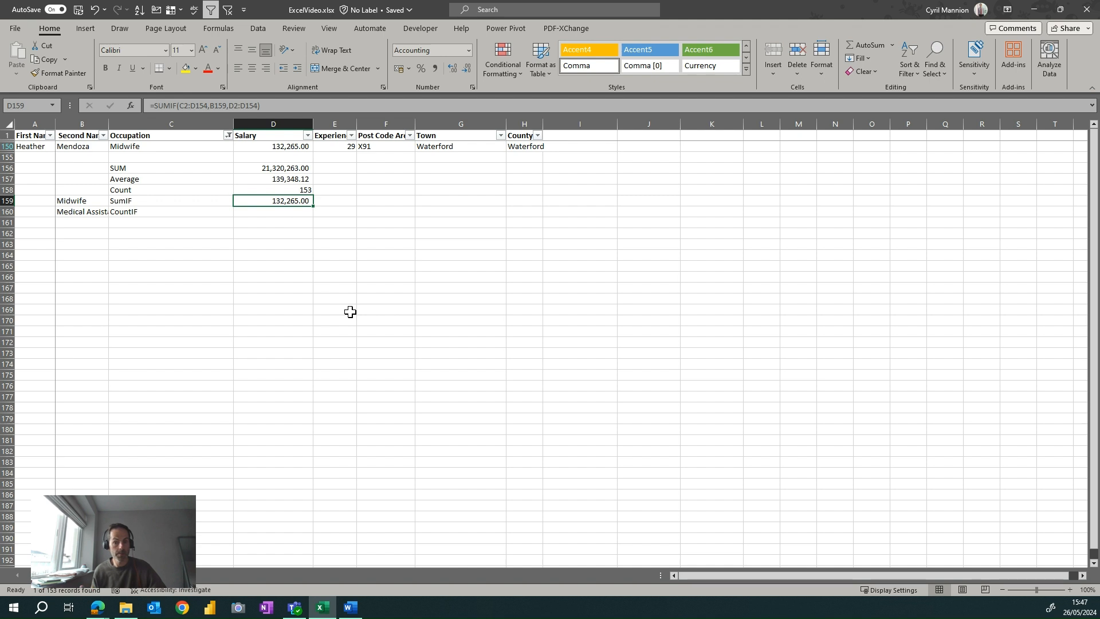
pyautogui.click(229, 136)
pyautogui.click(178, 224)
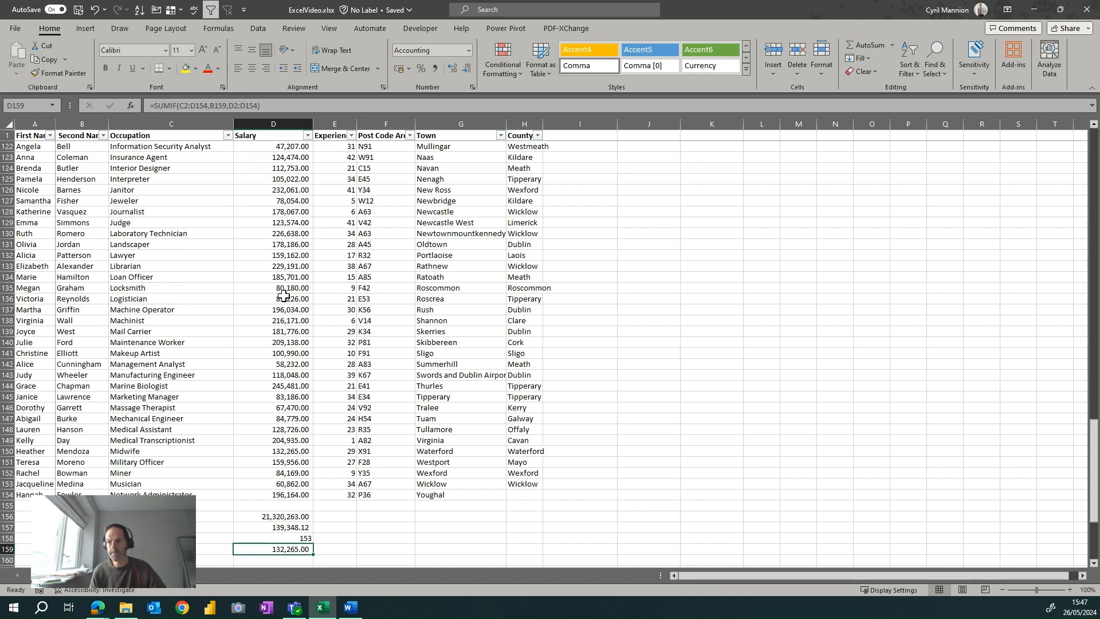
# Begin a COUNTIF formula in cell D160, directly below the SUMIF result.
pyautogui.press('Down')
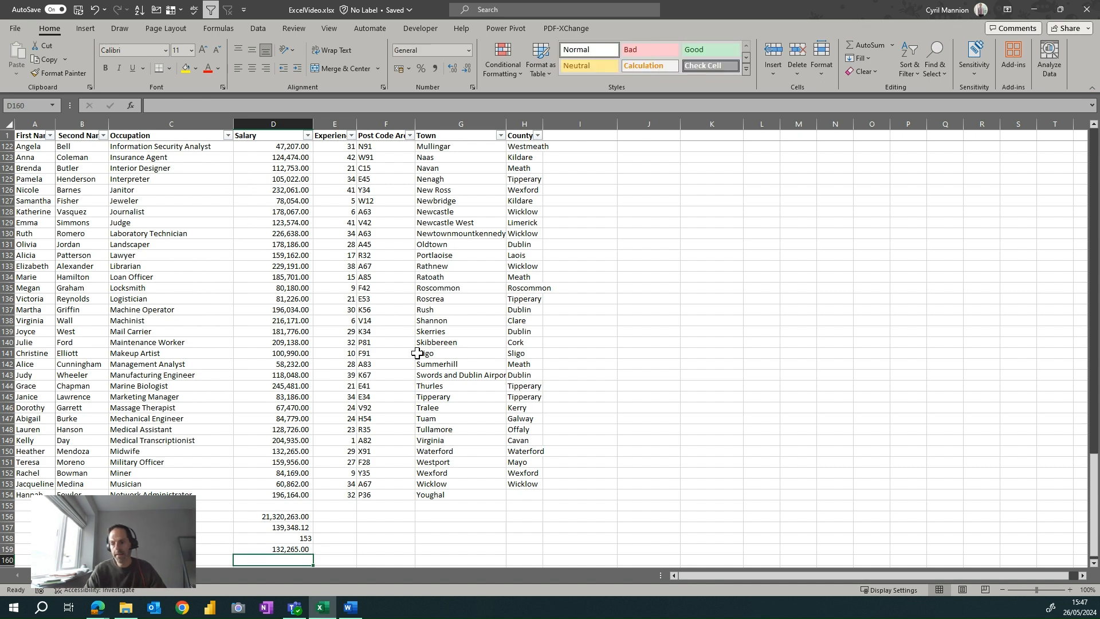
pyautogui.press('Down')
pyautogui.press('Up')
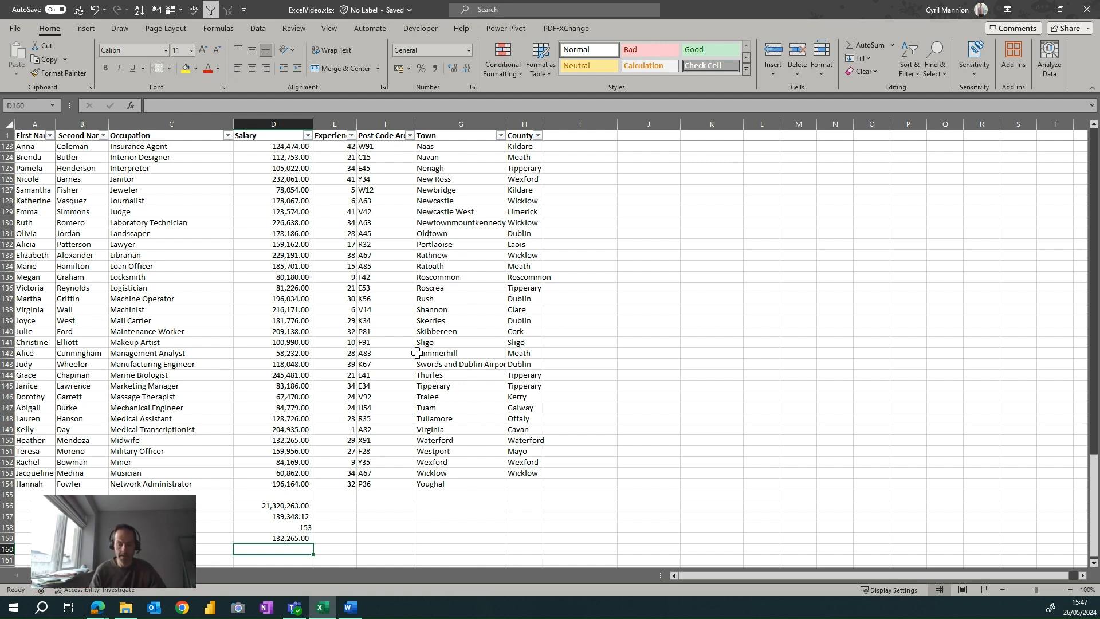
pyautogui.write('=')
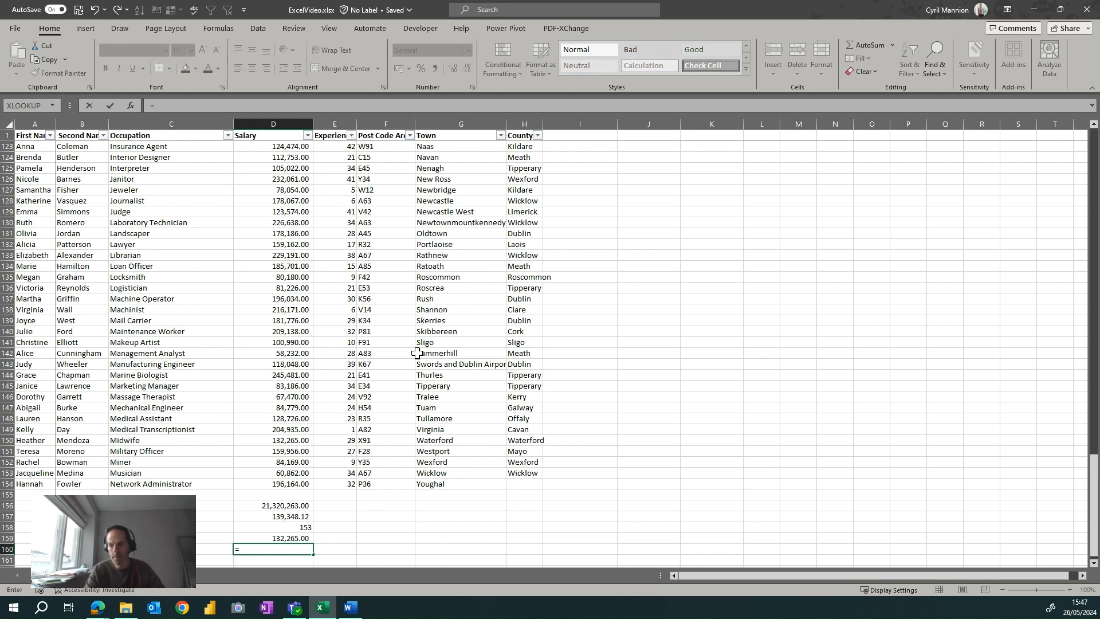
pyautogui.write('count')
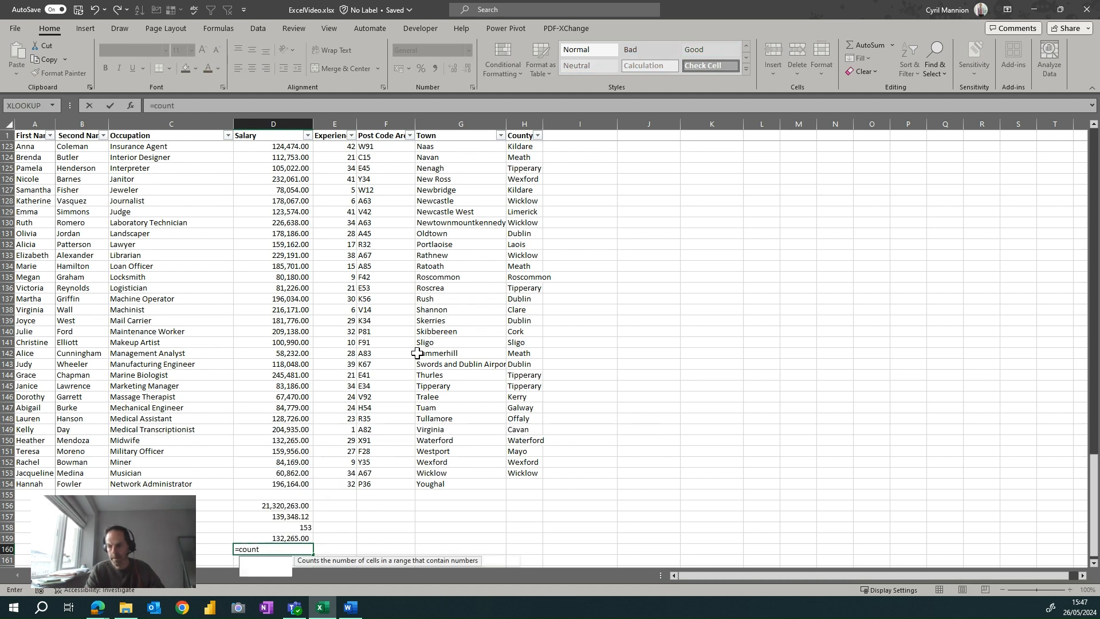
pyautogui.write('if(')
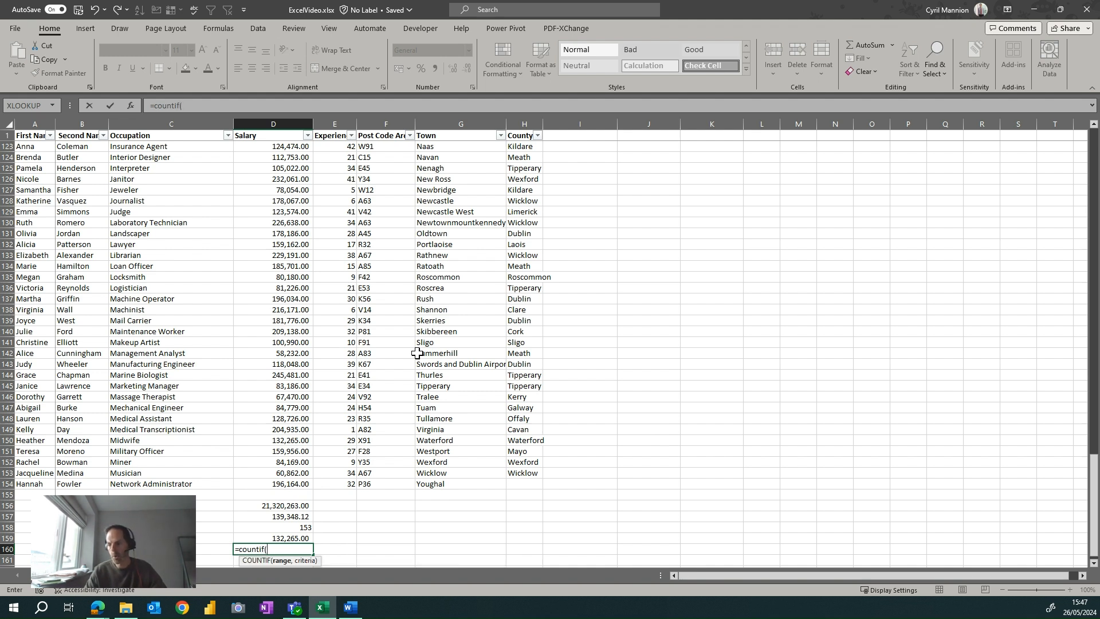
# Set the COUNTIF range to the Occupation cells C2:C154.
pyautogui.press('Up')
pyautogui.press('Up')
pyautogui.press('Up')
pyautogui.press('Up')
pyautogui.press('Up')
pyautogui.press('Up')
pyautogui.press('Left')
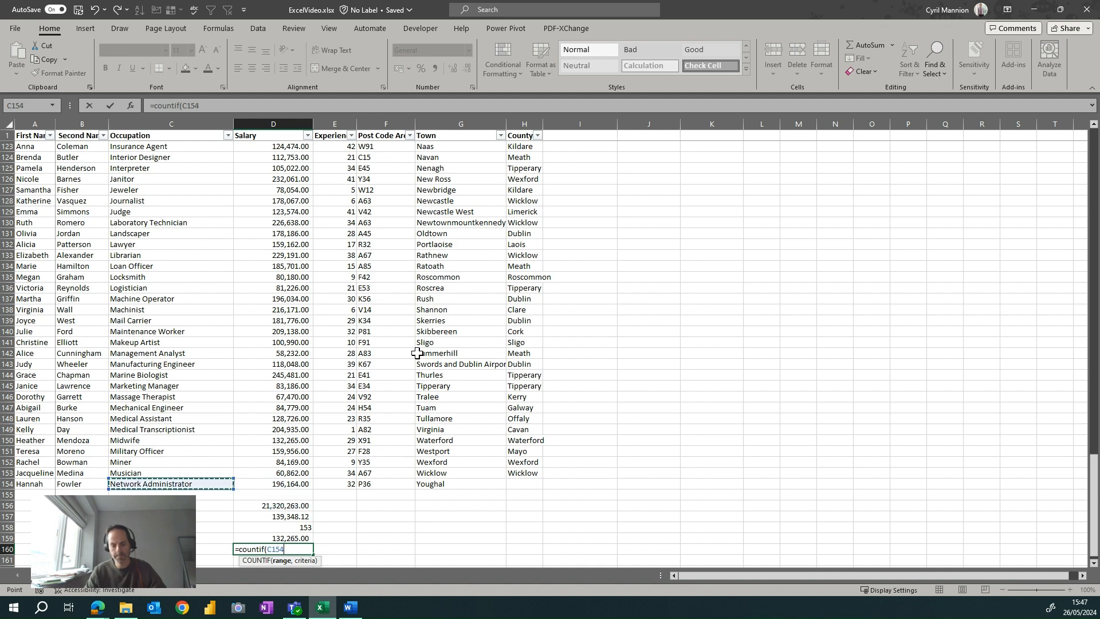
pyautogui.hotkey('ctrl', 'Up')
pyautogui.press('Down')
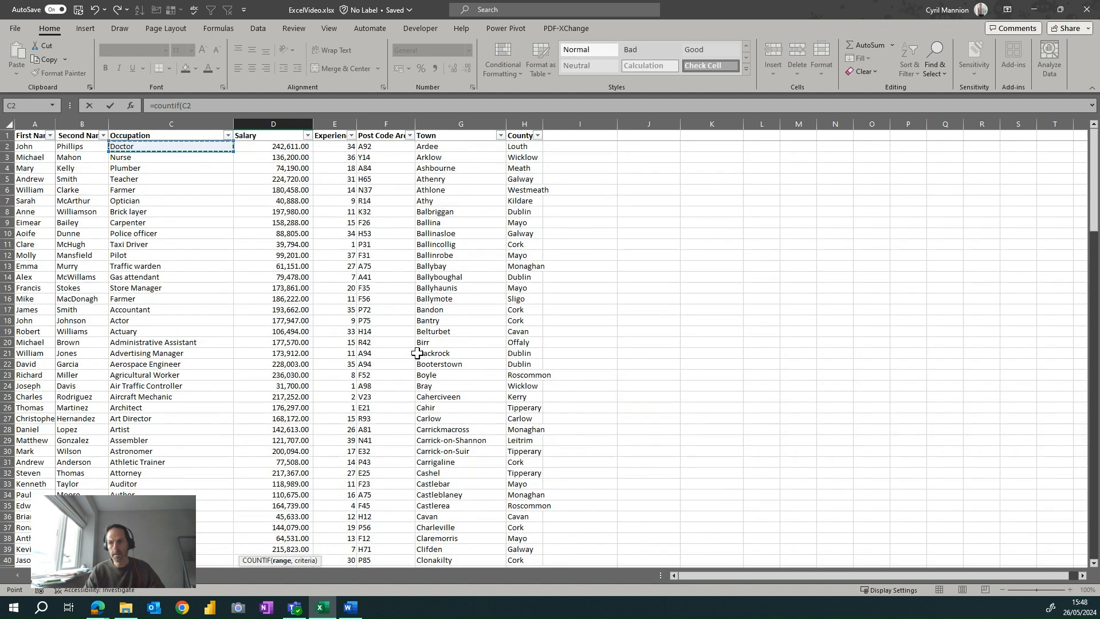
pyautogui.hotkey('ctrl', 'shift', 'Down')
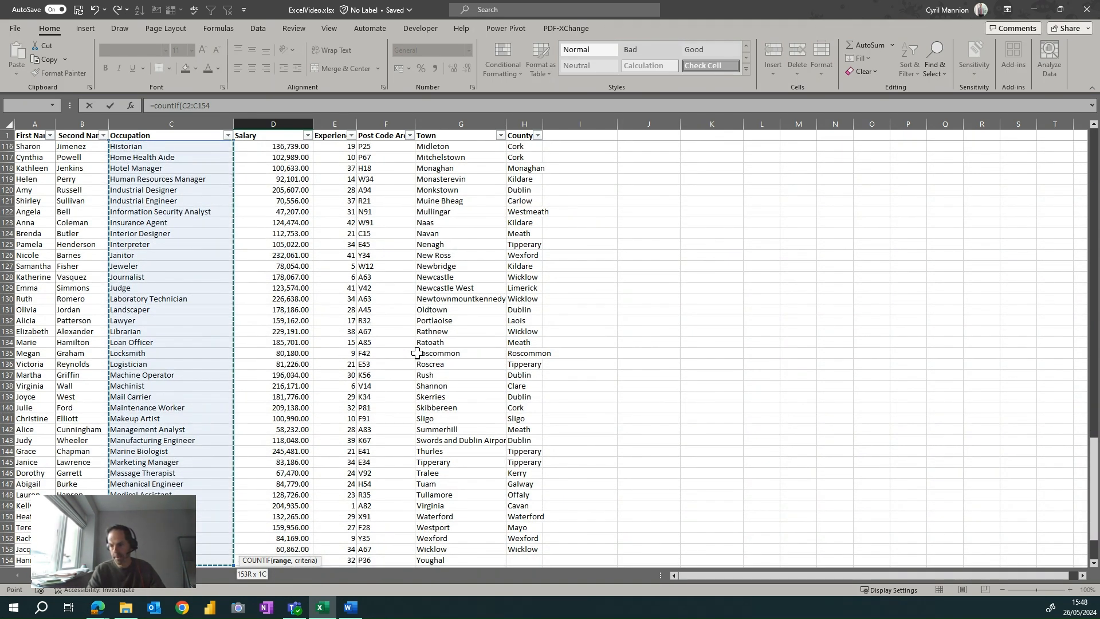
# Use B160 (Medical Assistant) as the COUNTIF criteria and complete the formula in D160.
pyautogui.write(',')
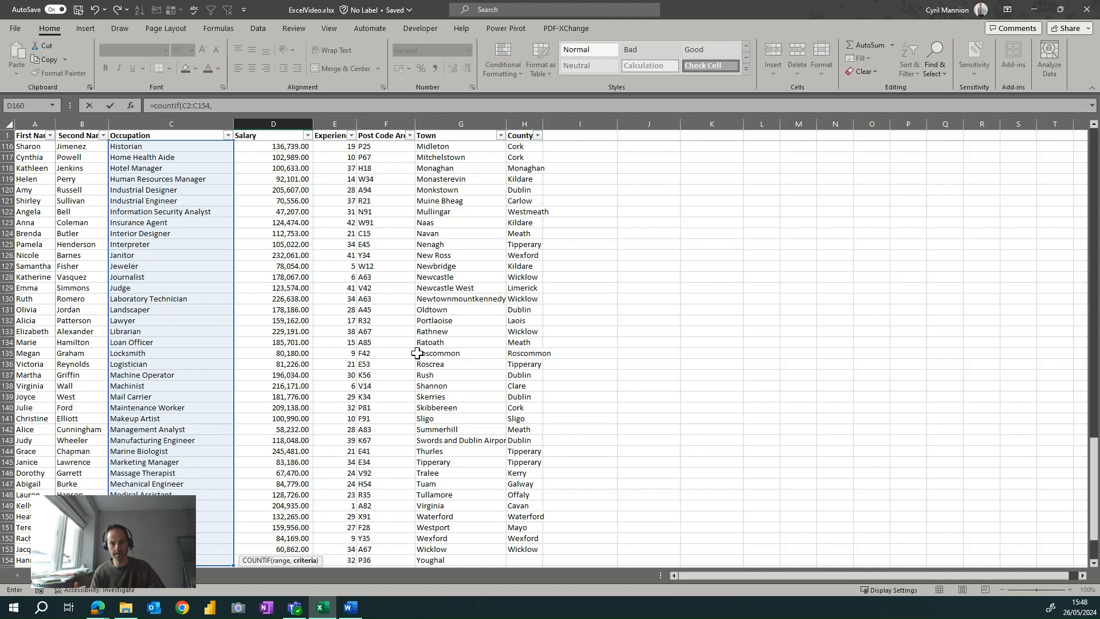
pyautogui.scroll(-5, 266, 401)
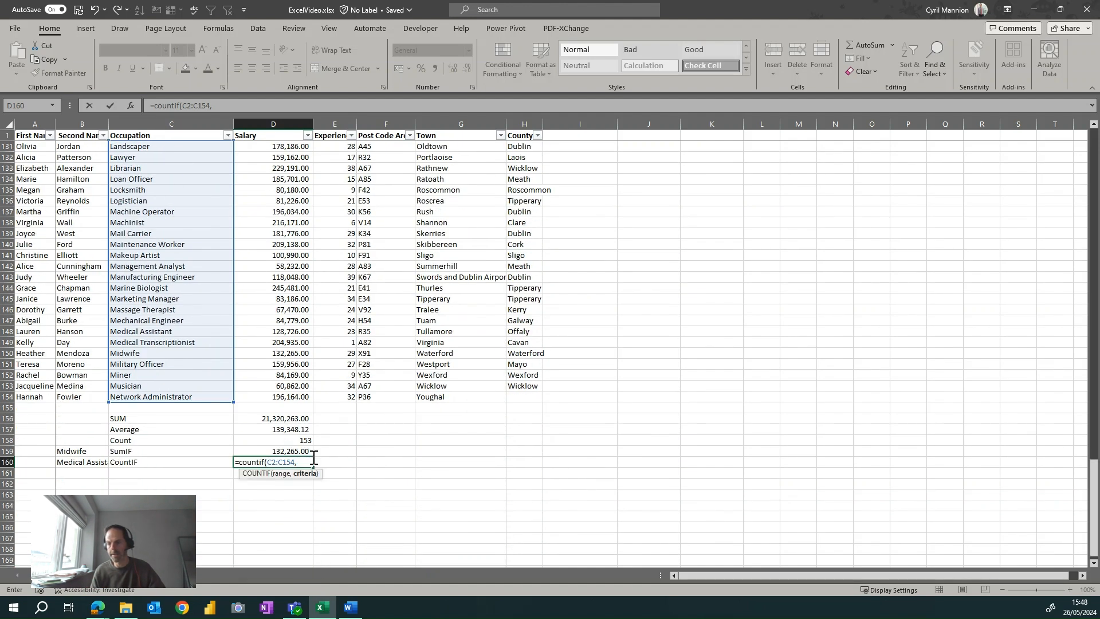
pyautogui.click(87, 464)
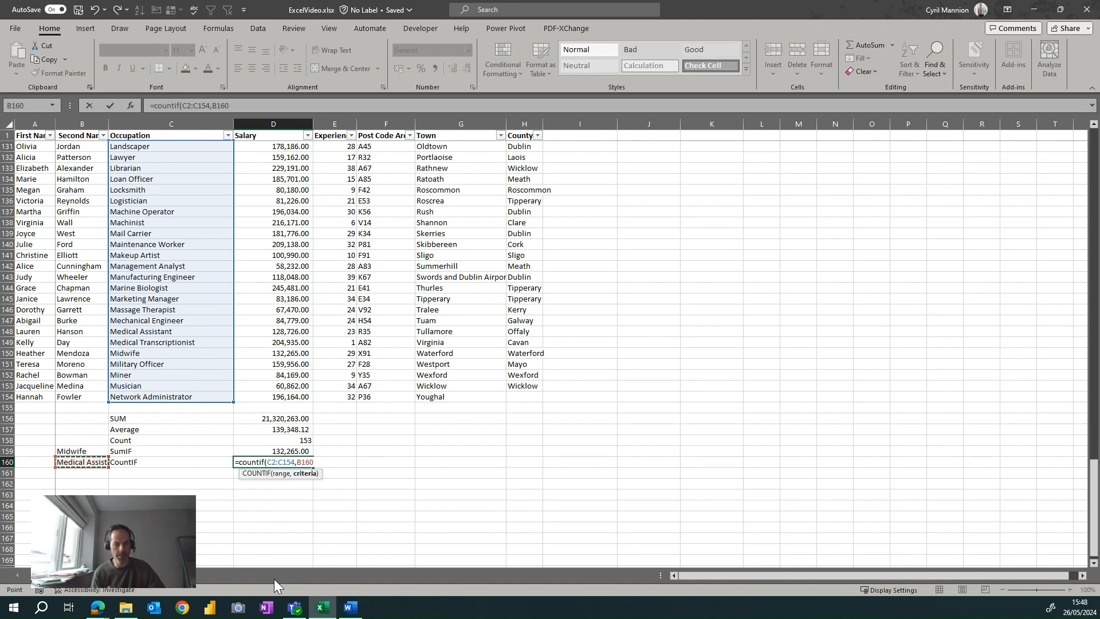
pyautogui.write(')')
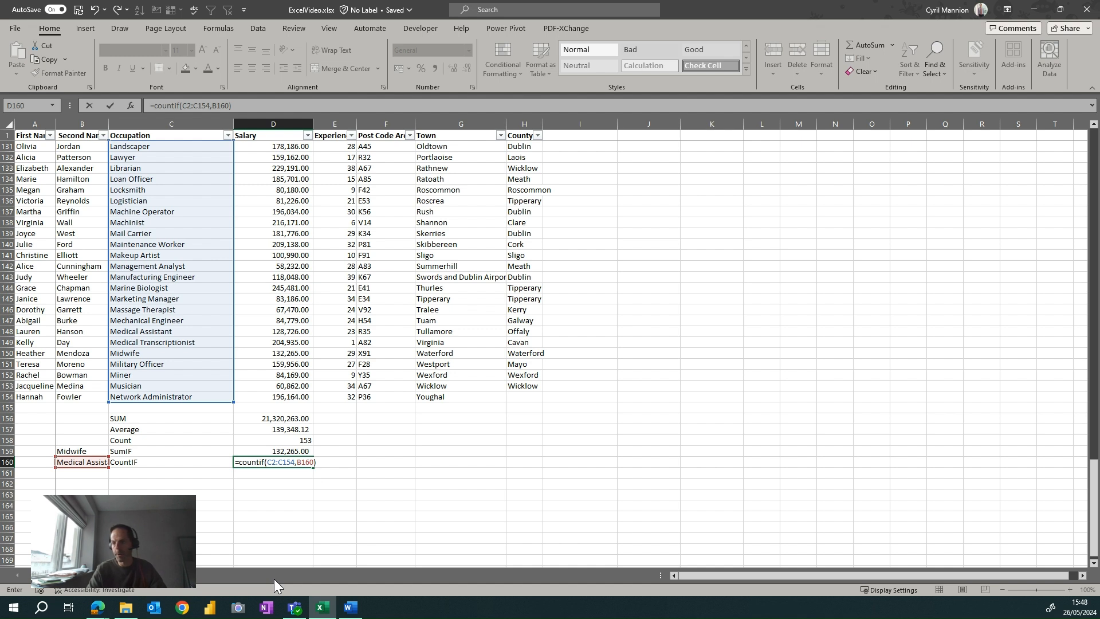
pyautogui.hotkey('ctrl', 'Return')
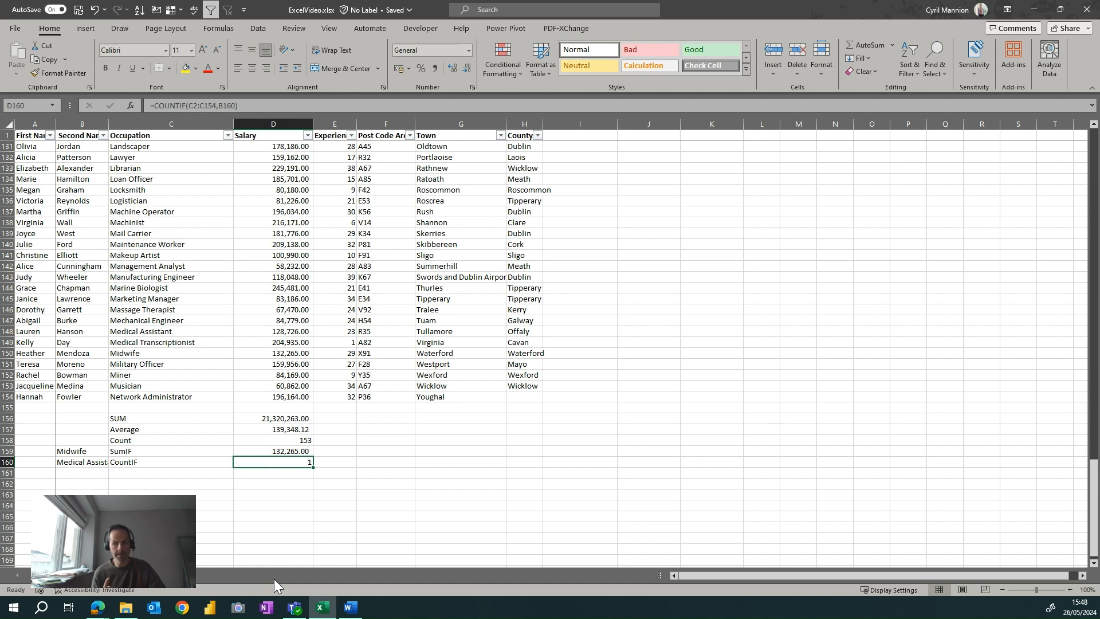
# Filter the Occupation column to show only Medical Assistant, searching the filter values for "medic" and excluding Medical Transcriptionist.
pyautogui.click(137, 406)
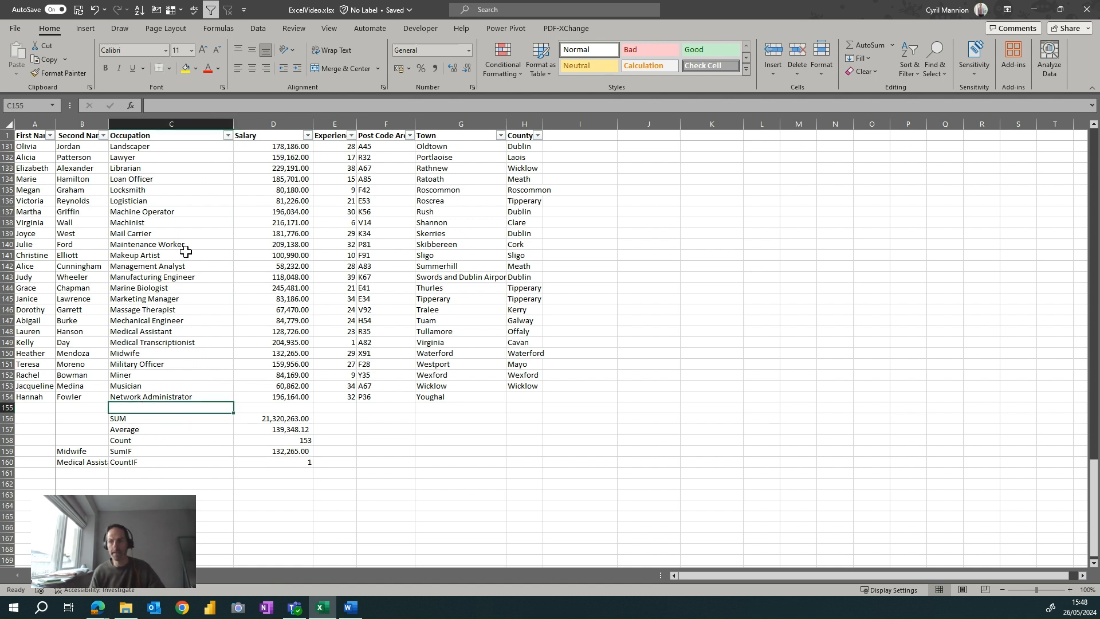
pyautogui.click(229, 138)
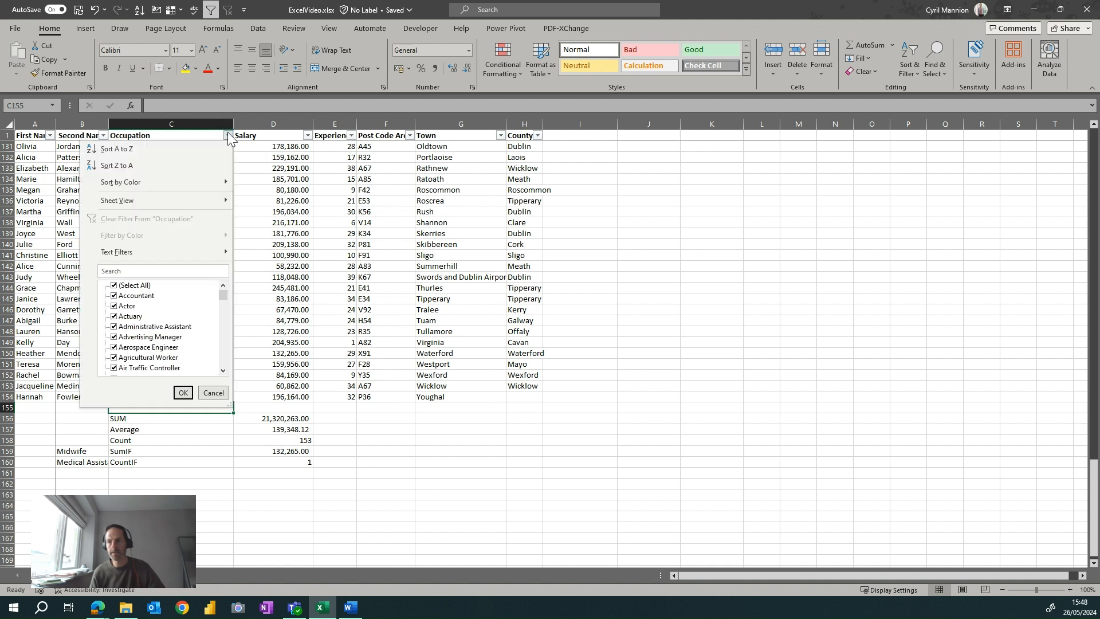
pyautogui.click(162, 273)
pyautogui.write('medic')
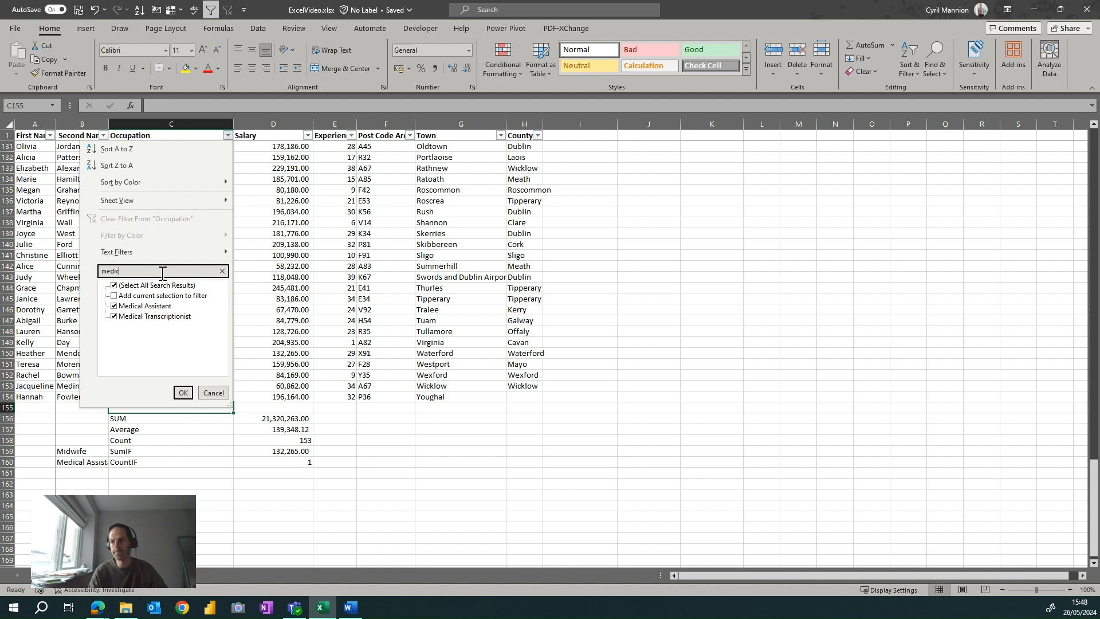
pyautogui.click(166, 316)
pyautogui.click(183, 393)
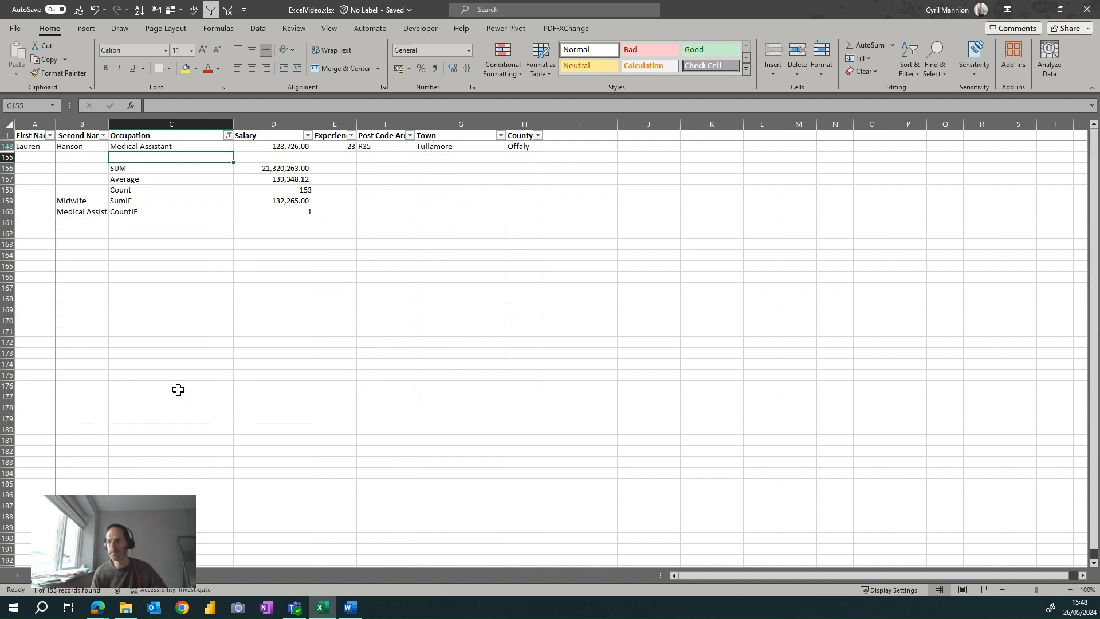
# Check the filtered Medical Assistant row against the COUNTIF result and clear the Occupation filter.
pyautogui.click(295, 147)
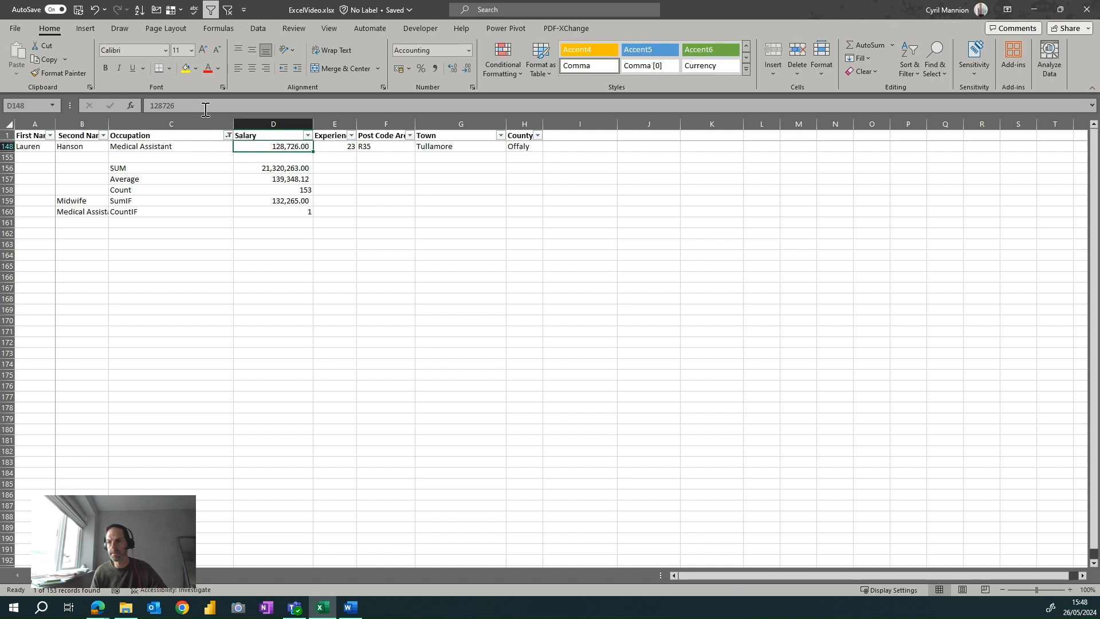
pyautogui.click(228, 136)
pyautogui.click(186, 222)
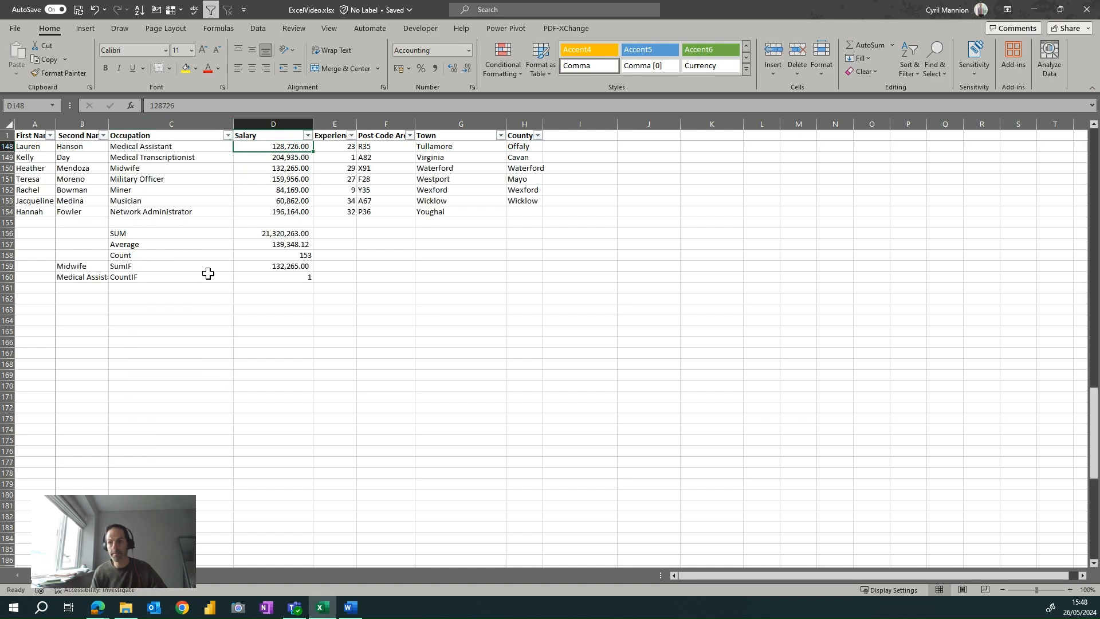
pyautogui.click(181, 277)
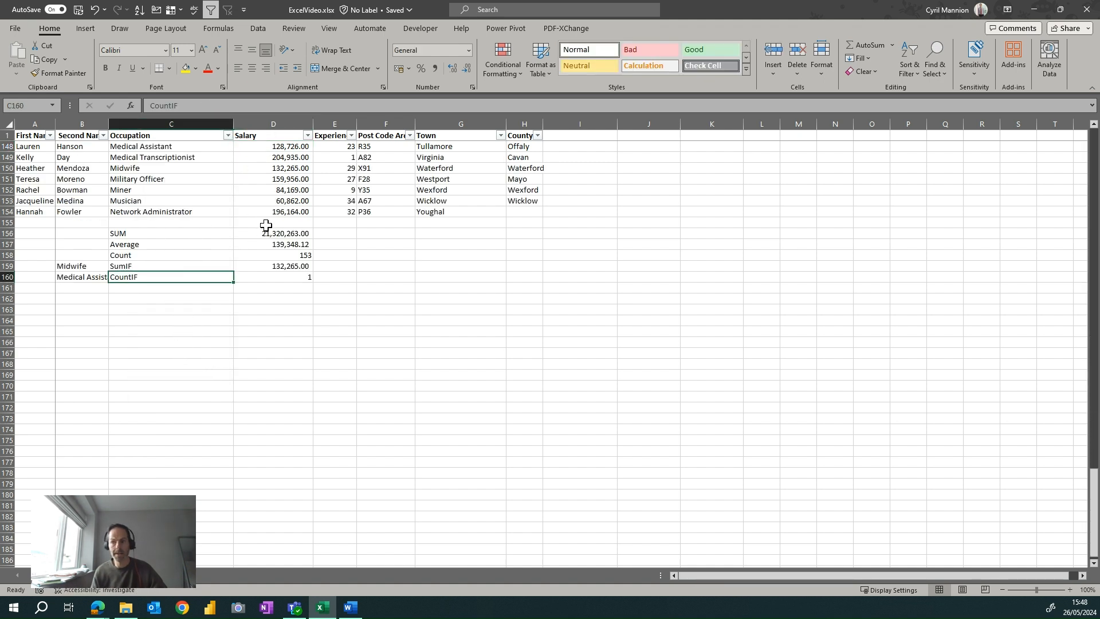